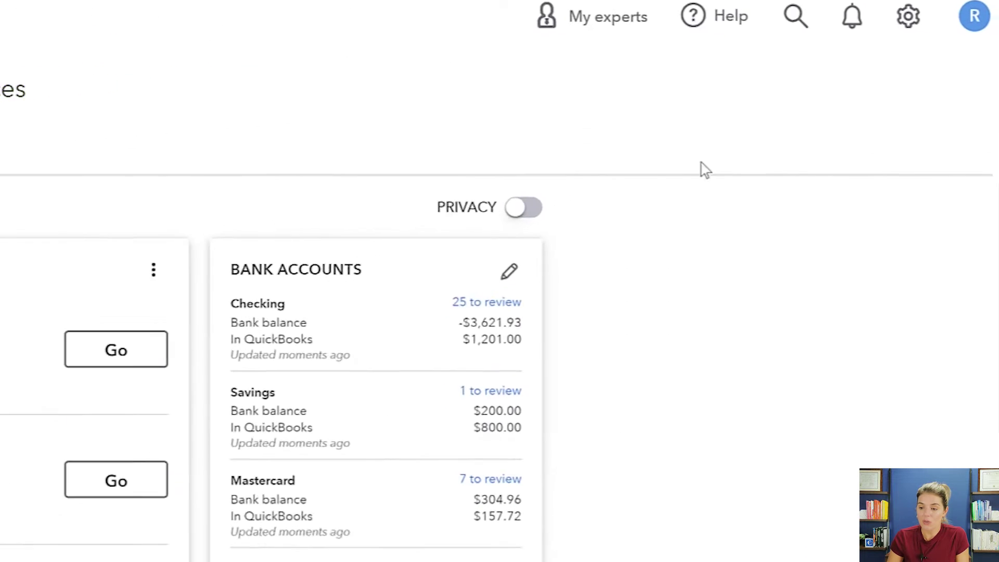
# Step: Go to the Budgeting page through the gear menu's Tools list
pyautogui.click(904, 18)
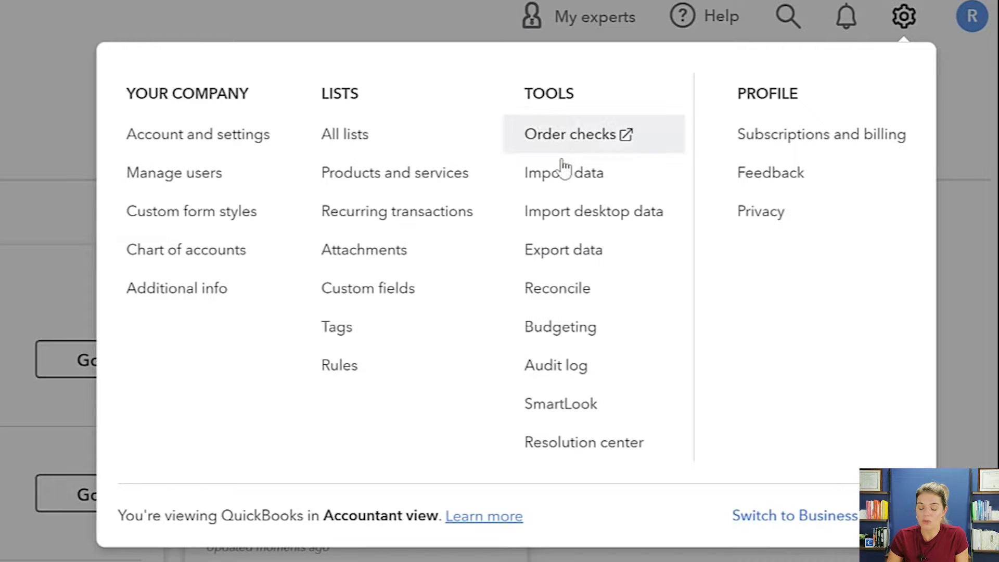
pyautogui.click(574, 340)
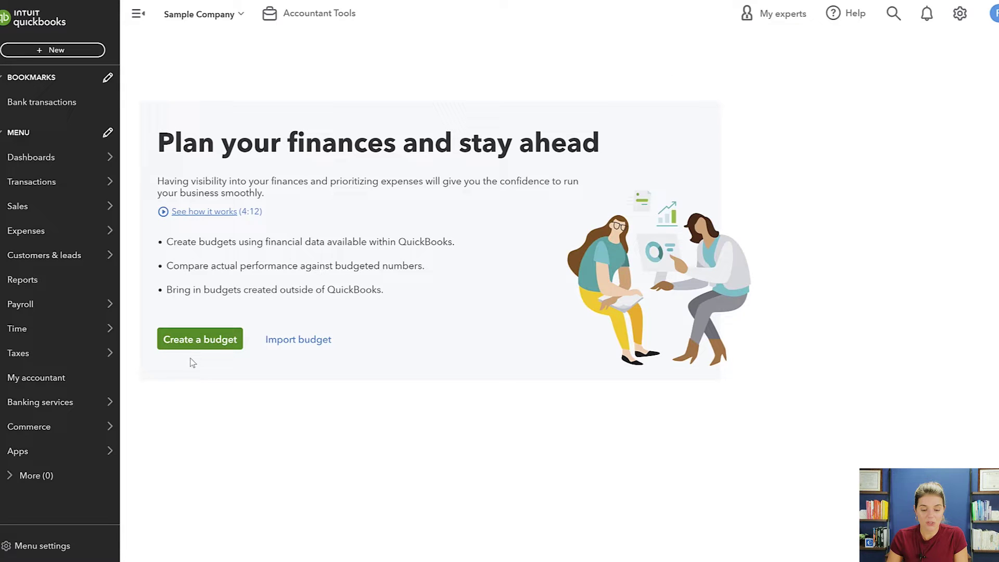
pyautogui.click(284, 343)
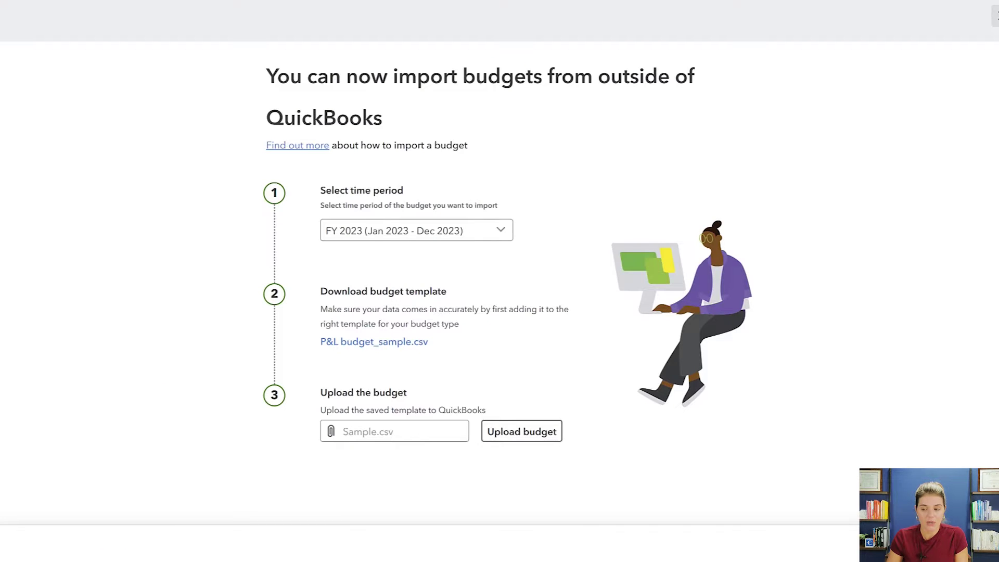
pyautogui.click(995, 16)
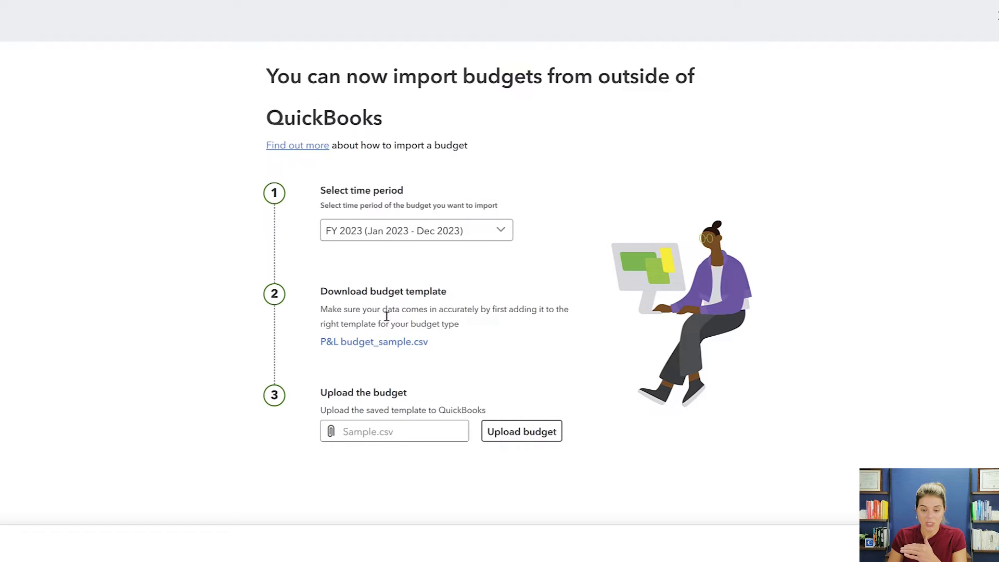
pyautogui.click(387, 233)
pyautogui.click(479, 311)
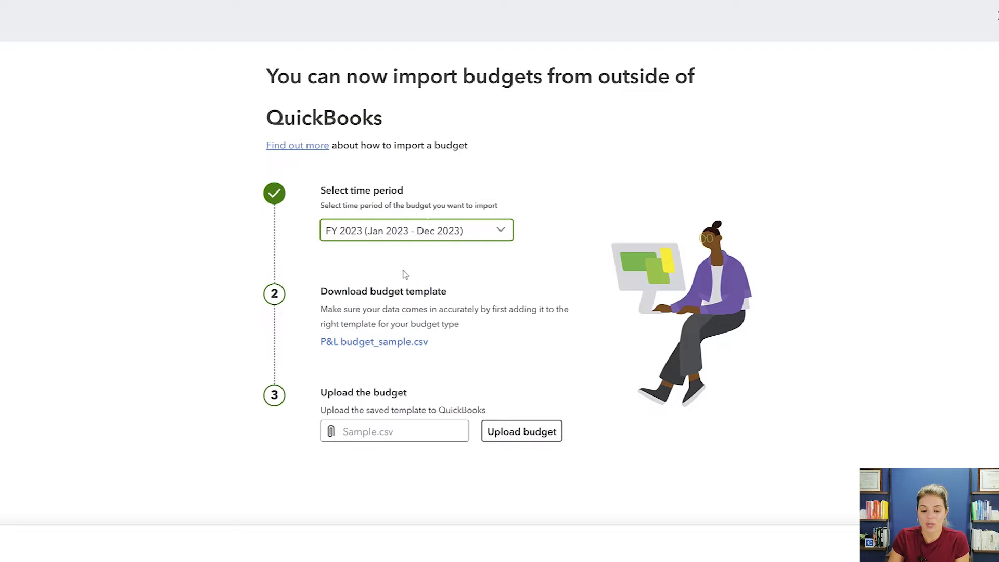
pyautogui.click(402, 239)
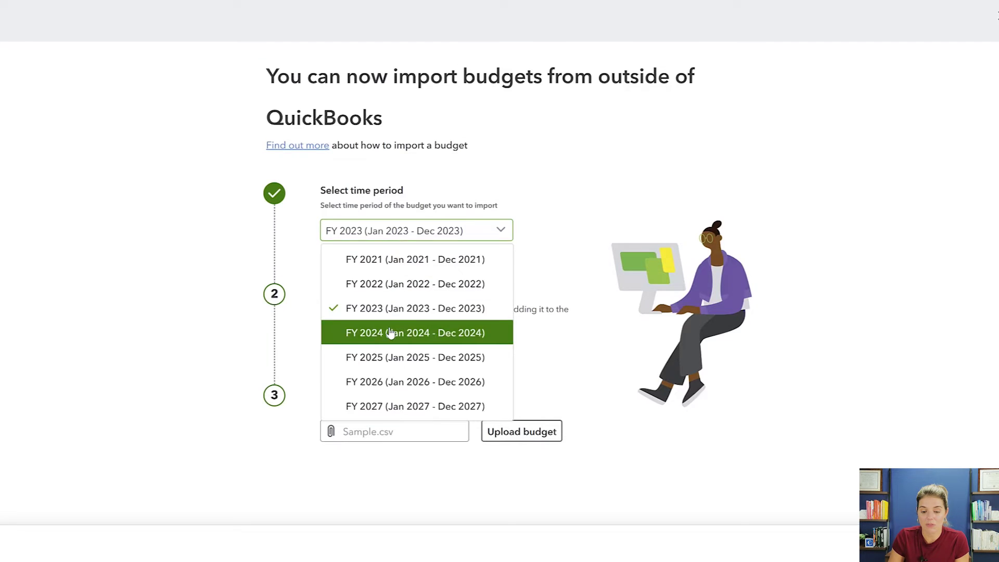
pyautogui.click(391, 334)
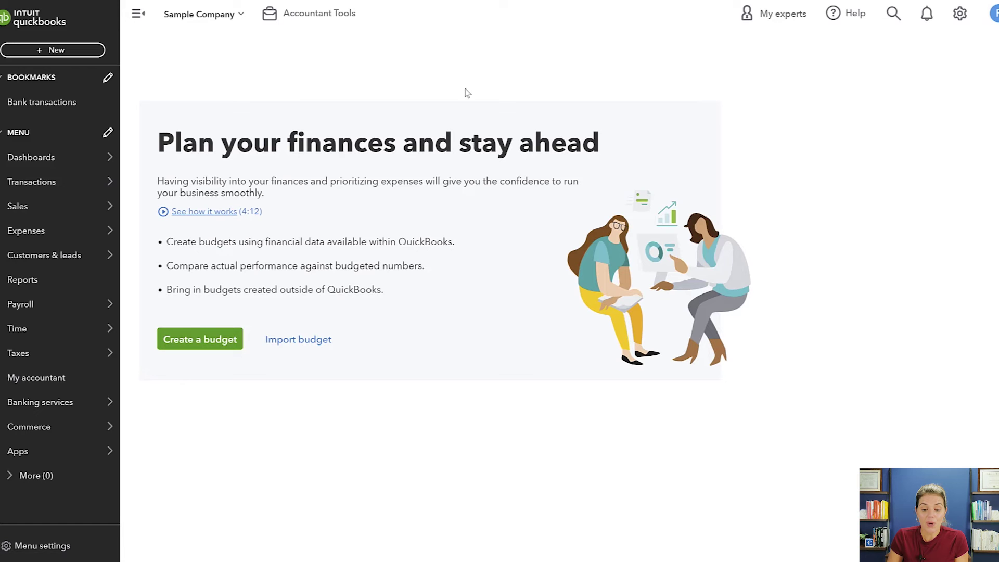
# Step: Create a consolidated FY 2024 budget and continue to the Budget_FY24_P&L editor
pyautogui.click(193, 344)
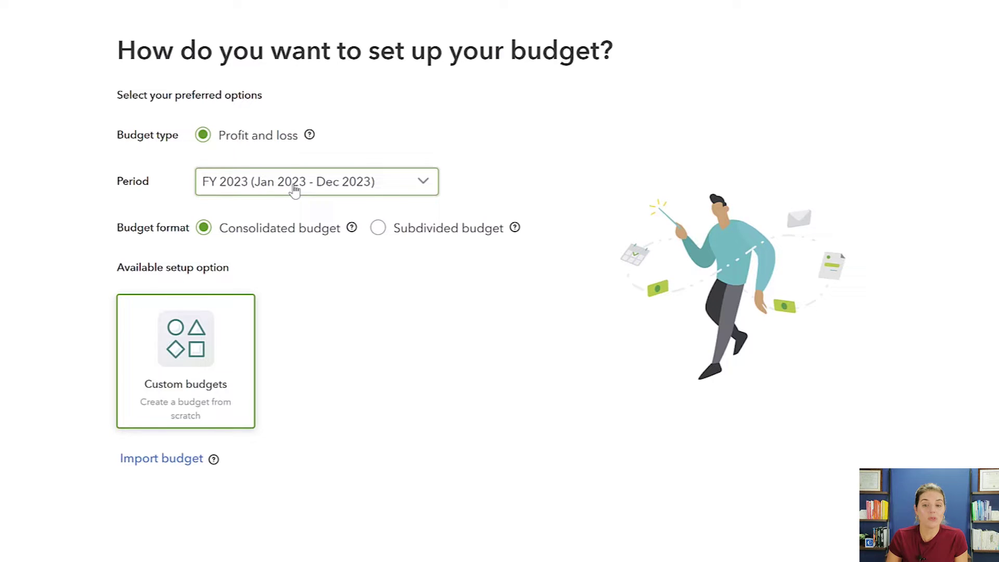
pyautogui.click(294, 191)
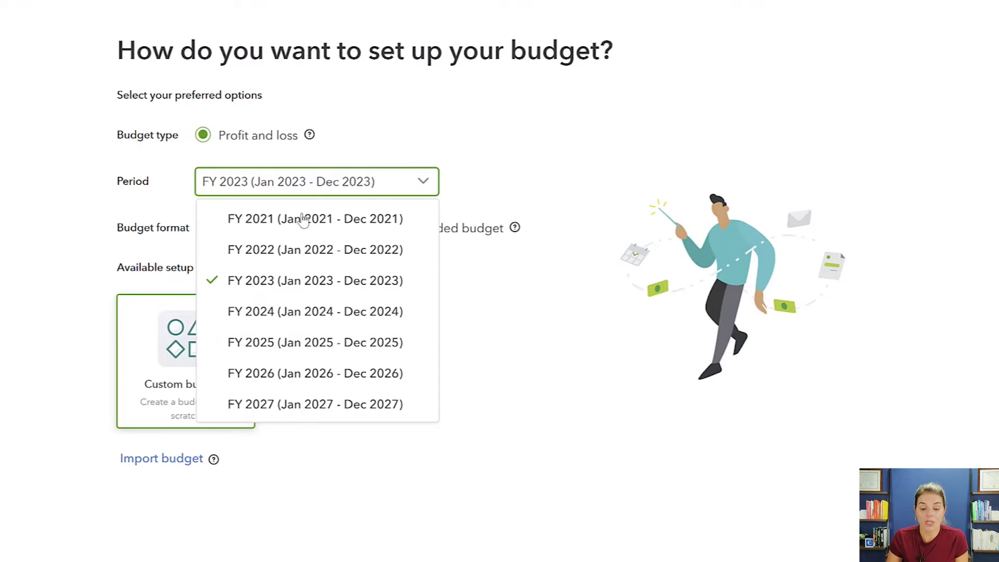
pyautogui.click(287, 315)
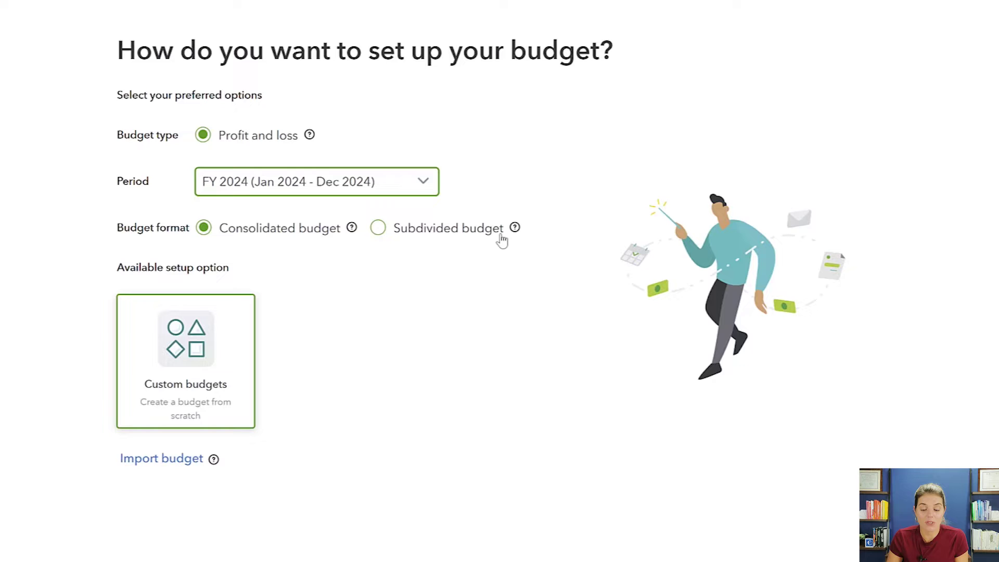
pyautogui.moveTo(515, 228)
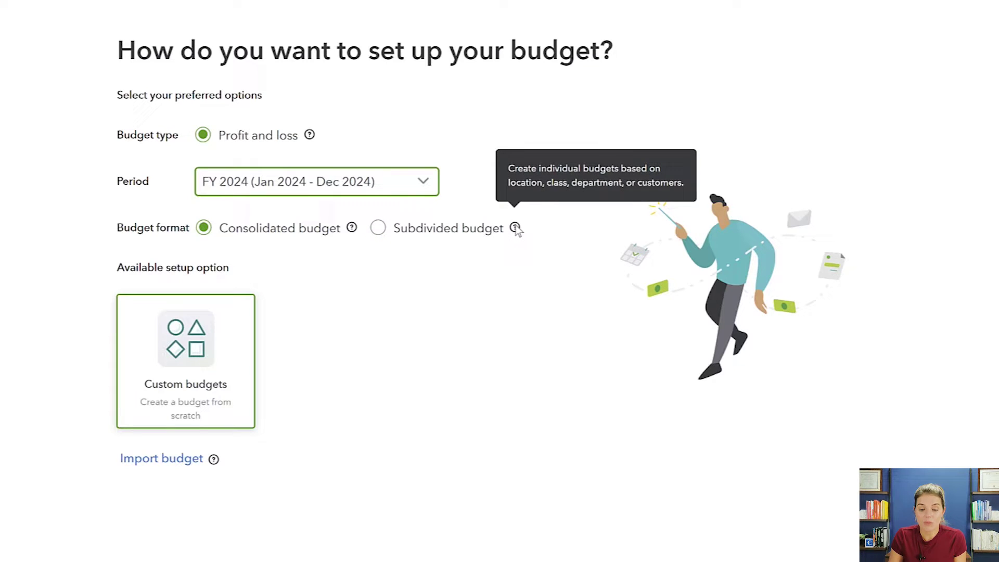
pyautogui.moveTo(352, 229)
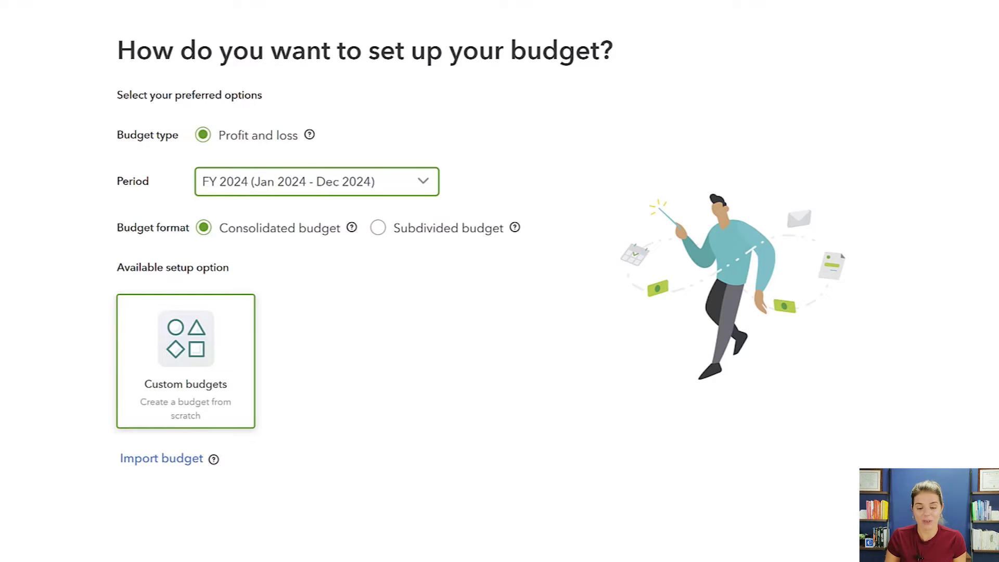
pyautogui.click(989, 546)
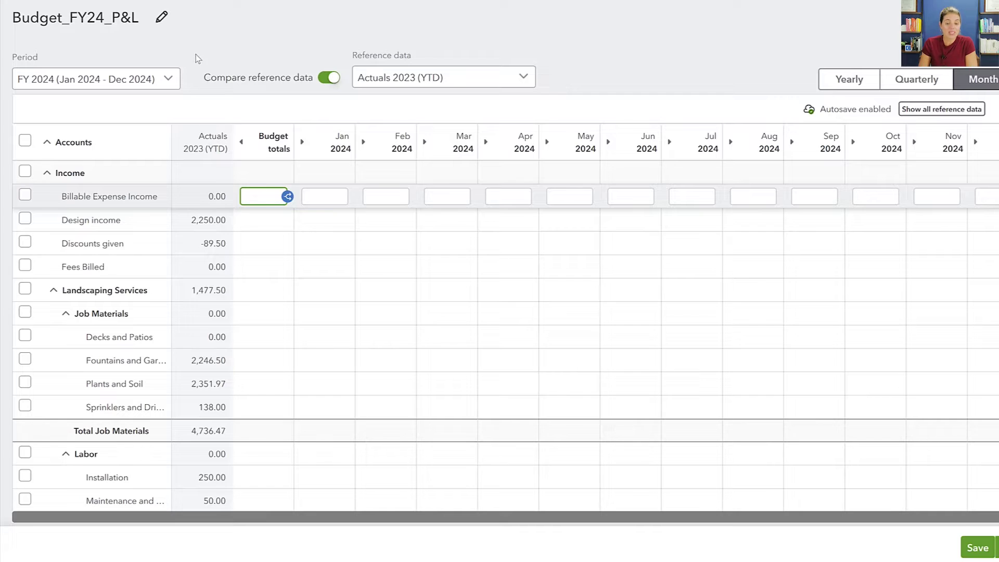
# Step: Rename the budget to 'Budget Draft 2024_Pure Joy'
pyautogui.click(163, 17)
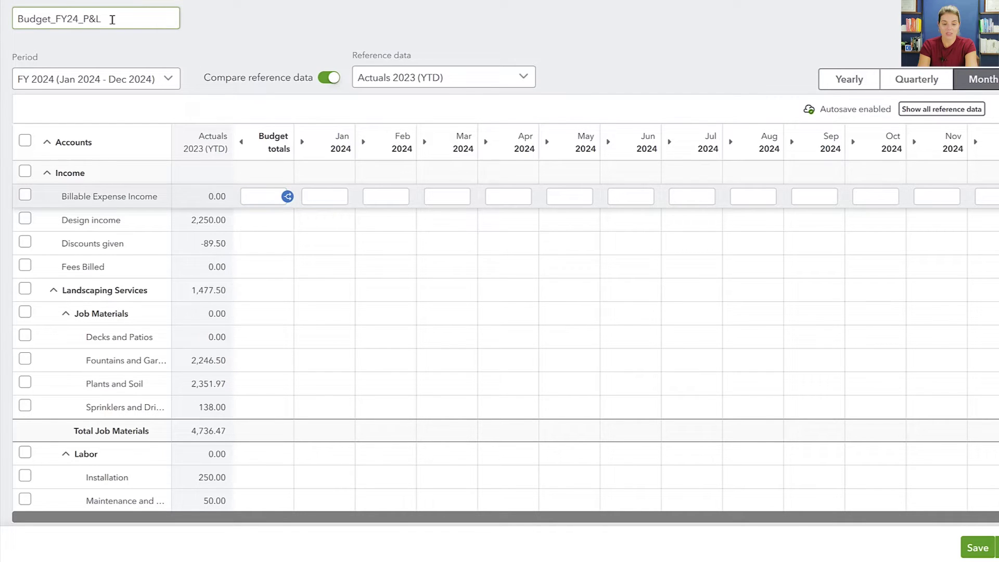
pyautogui.press('BackSpace')
pyautogui.press('BackSpace')
pyautogui.press('BackSpace')
pyautogui.press('BackSpace')
pyautogui.press('BackSpace')
pyautogui.press('BackSpace')
pyautogui.press('BackSpace')
pyautogui.press('BackSpace')
pyautogui.press('BackSpace')
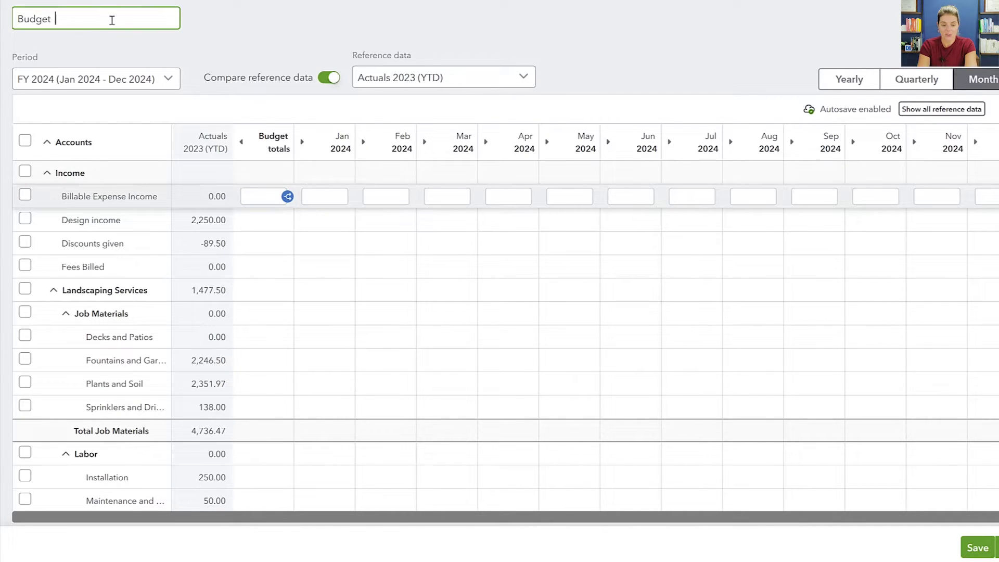
pyautogui.write('Draft 20')
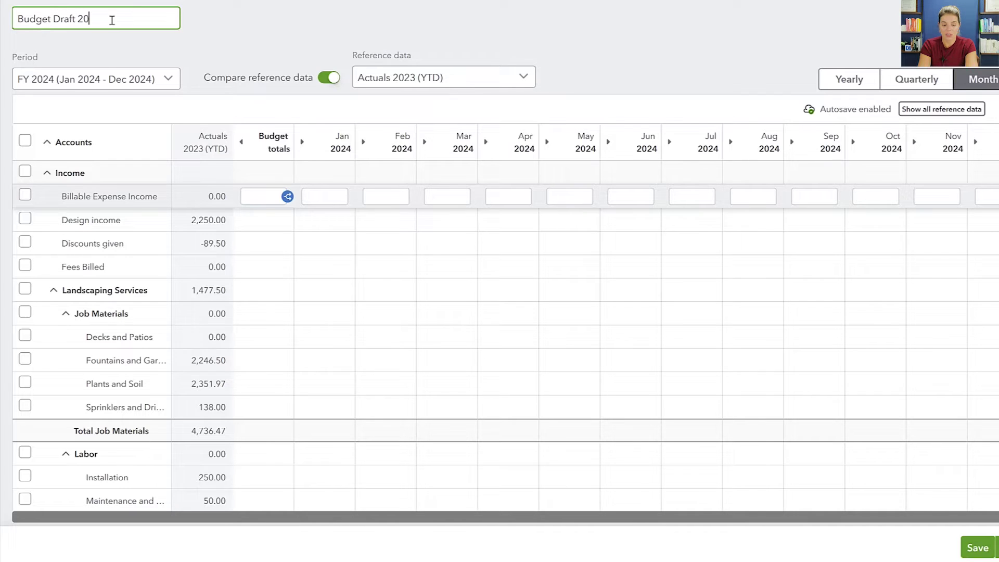
pyautogui.write('24_Pure Joy')
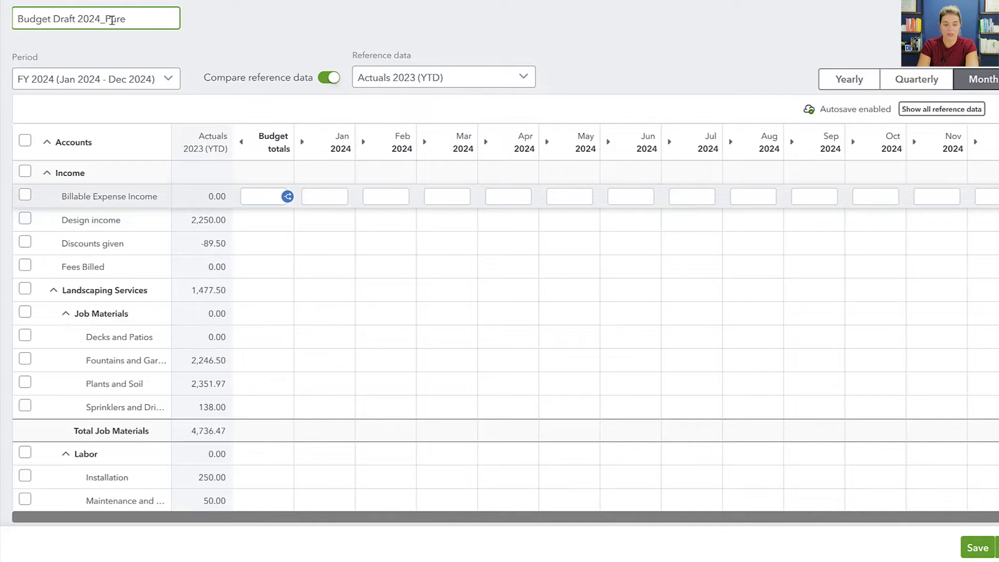
pyautogui.click(235, 63)
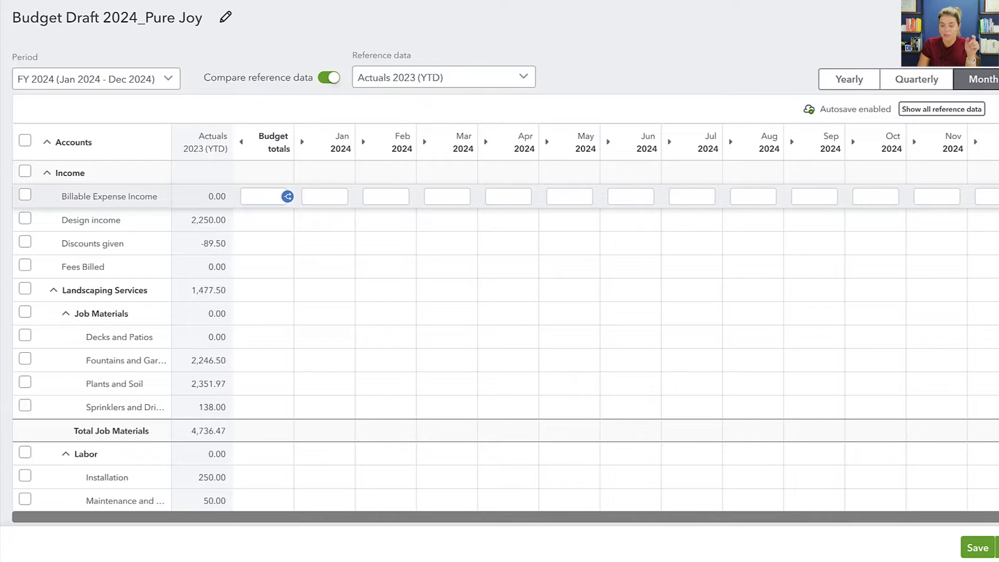
# Step: Preview the grid as yearly and quarterly totals, then return to monthly columns
pyautogui.click(854, 81)
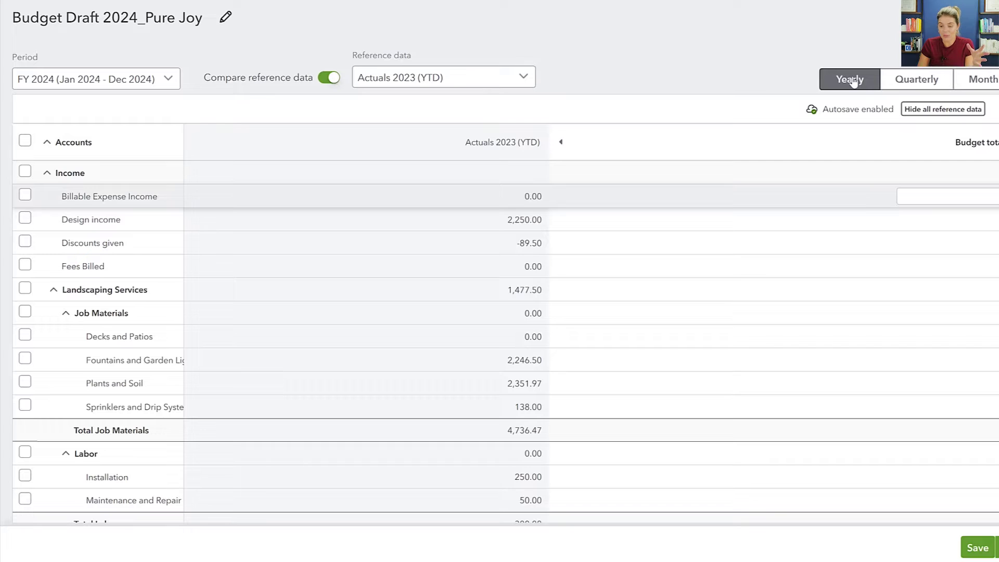
pyautogui.click(926, 80)
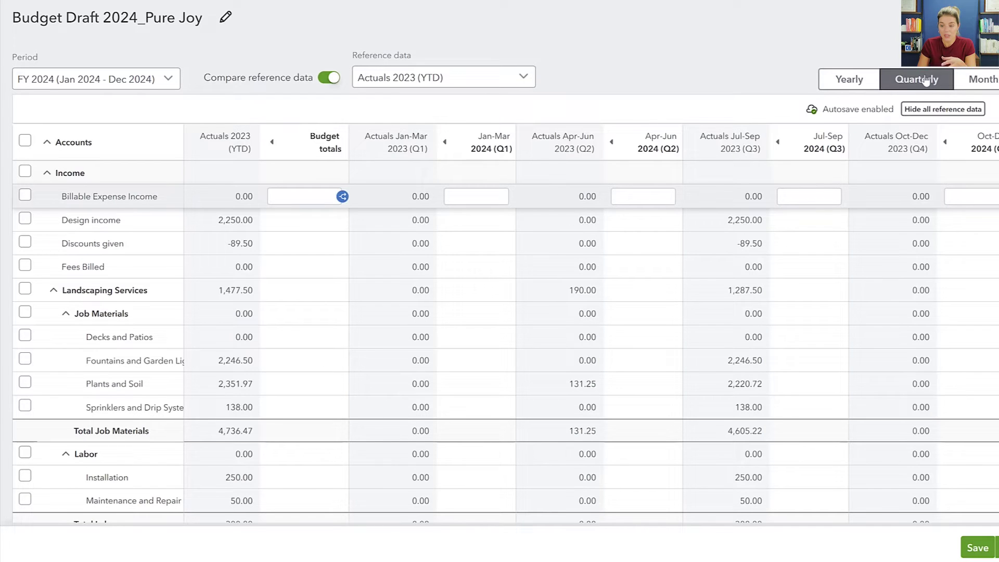
pyautogui.click(985, 81)
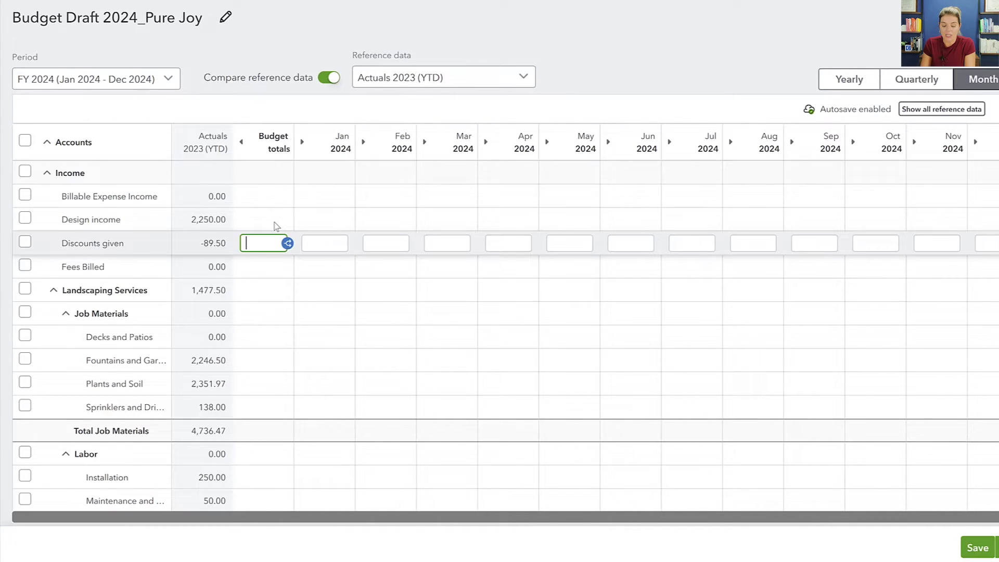
# Step: Enter a 150,000 annual budget total for Design income
pyautogui.click(275, 223)
pyautogui.write('15')
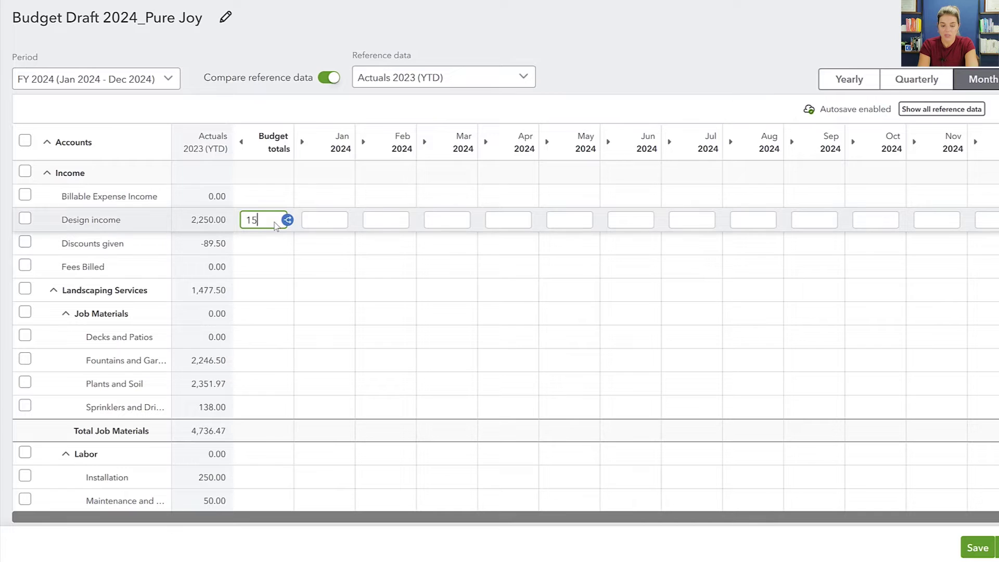
pyautogui.write('0,000000')
pyautogui.press('Return')
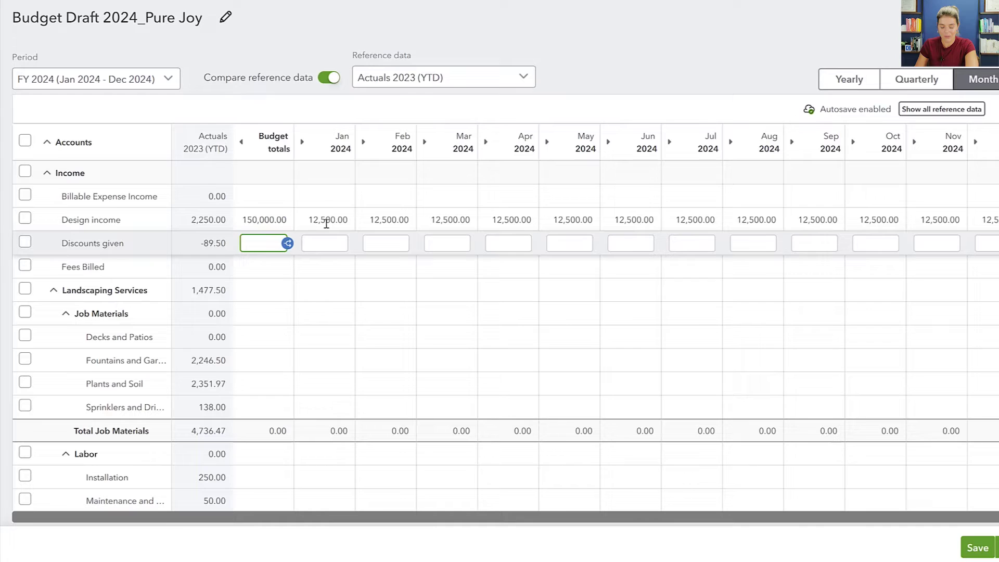
# Step: Try custom Design income amounts: January 1,000, February 20,000, March 35,000
pyautogui.click(326, 223)
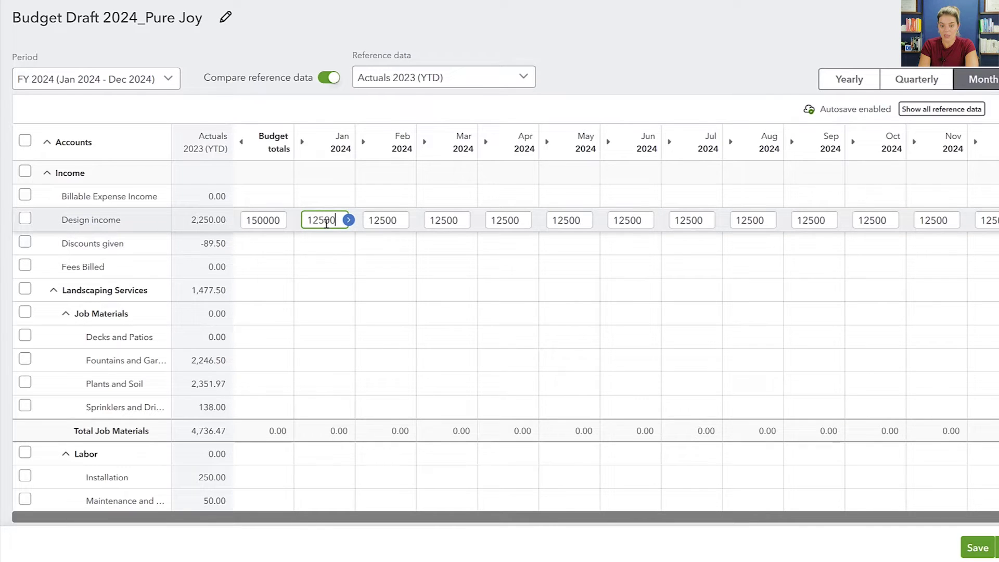
pyautogui.press('BackSpace')
pyautogui.press('BackSpace')
pyautogui.press('BackSpace')
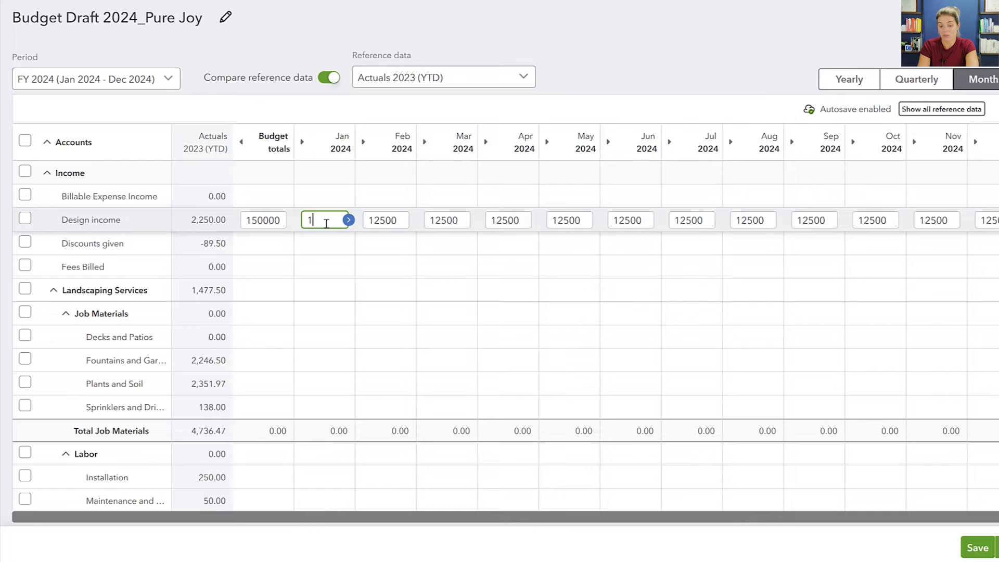
pyautogui.press('BackSpace')
pyautogui.write('5000')
pyautogui.press('BackSpace')
pyautogui.press('BackSpace')
pyautogui.press('BackSpace')
pyautogui.press('BackSpace')
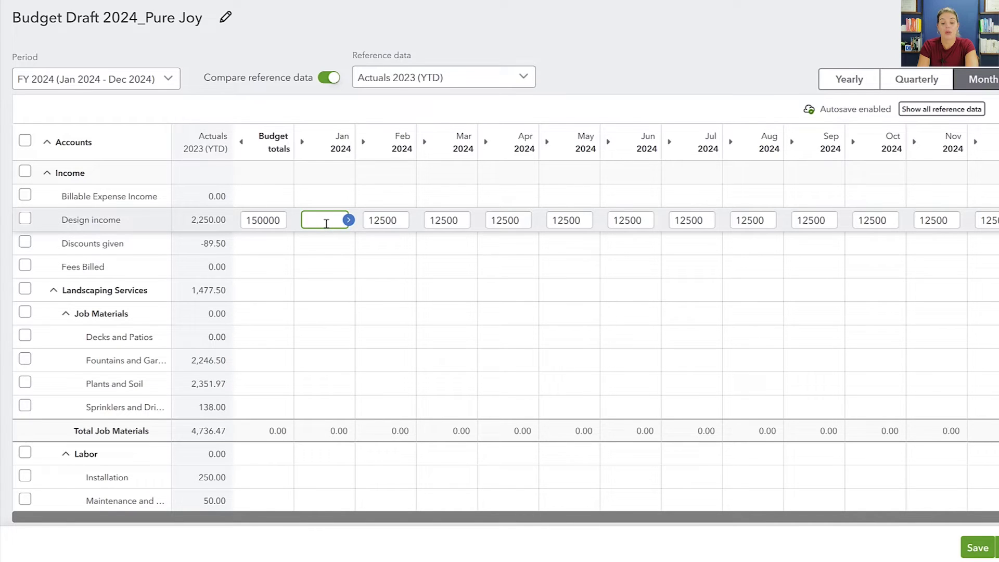
pyautogui.write('1000')
pyautogui.press('Return')
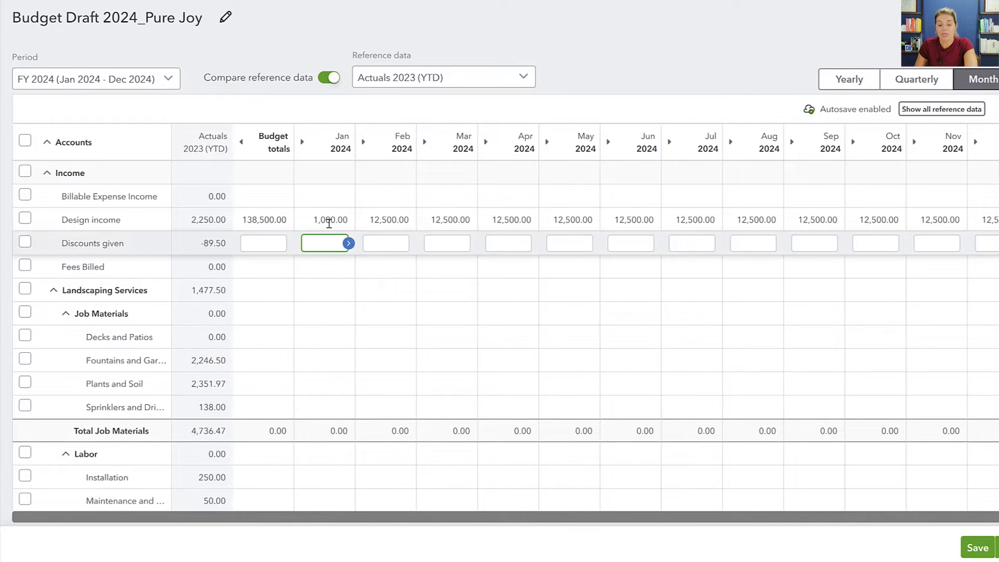
pyautogui.click(383, 220)
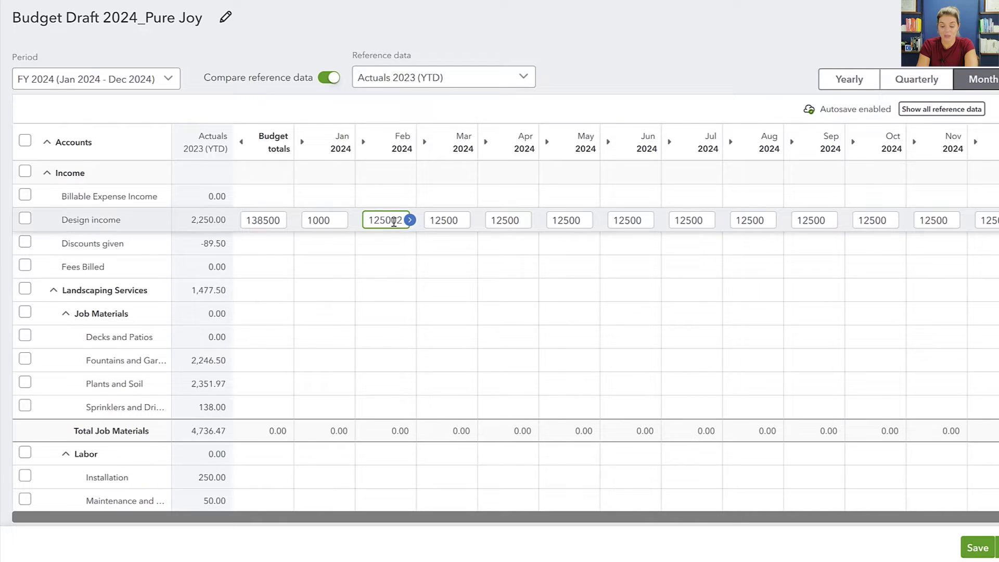
pyautogui.press('BackSpace')
pyautogui.press('BackSpace')
pyautogui.press('BackSpace')
pyautogui.press('BackSpace')
pyautogui.press('BackSpace')
pyautogui.write('20000')
pyautogui.press('Return')
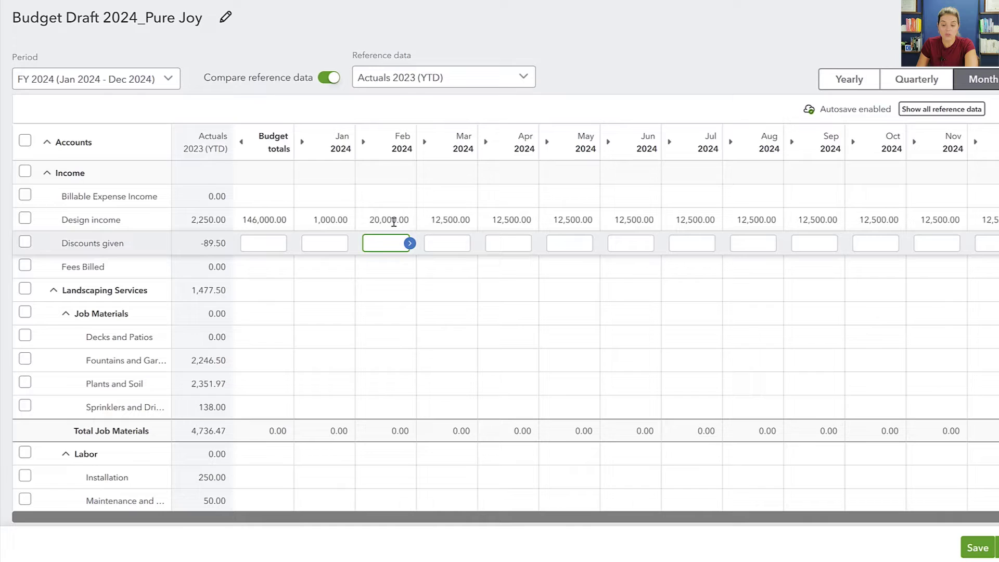
pyautogui.click(446, 214)
pyautogui.doubleClick(452, 220)
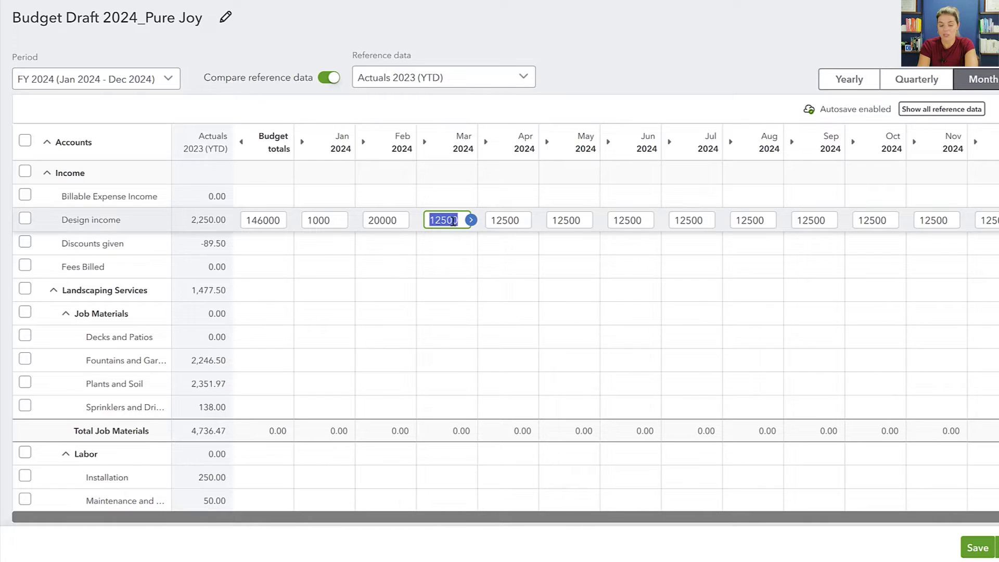
pyautogui.write('35000')
pyautogui.press('Return')
pyautogui.click(453, 221)
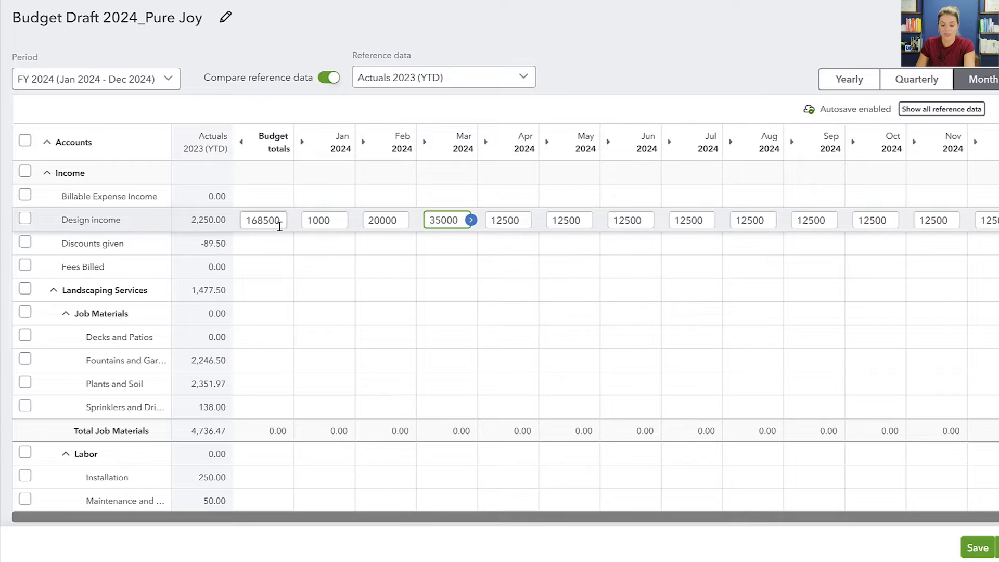
# Step: Reset the Design income total to 150,000 and split it evenly at 12,500 per month
pyautogui.click(276, 221)
pyautogui.doubleClick(275, 221)
pyautogui.write('150')
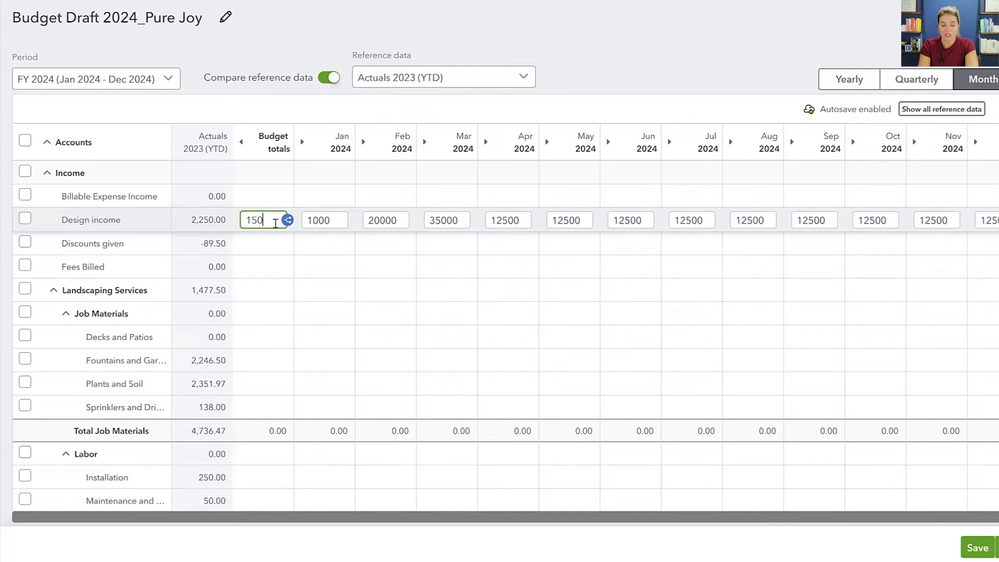
pyautogui.write('000')
pyautogui.press('Return')
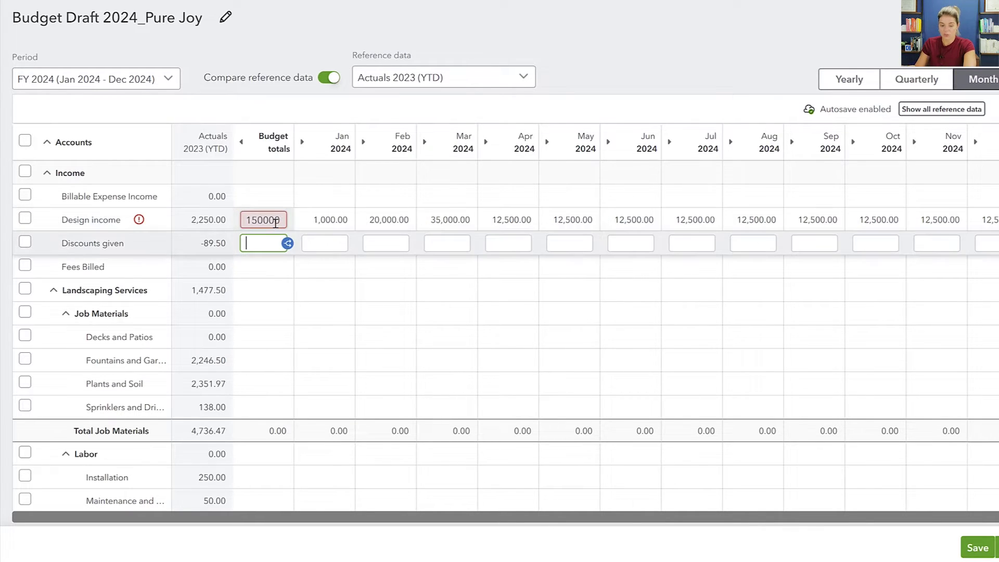
pyautogui.click(270, 223)
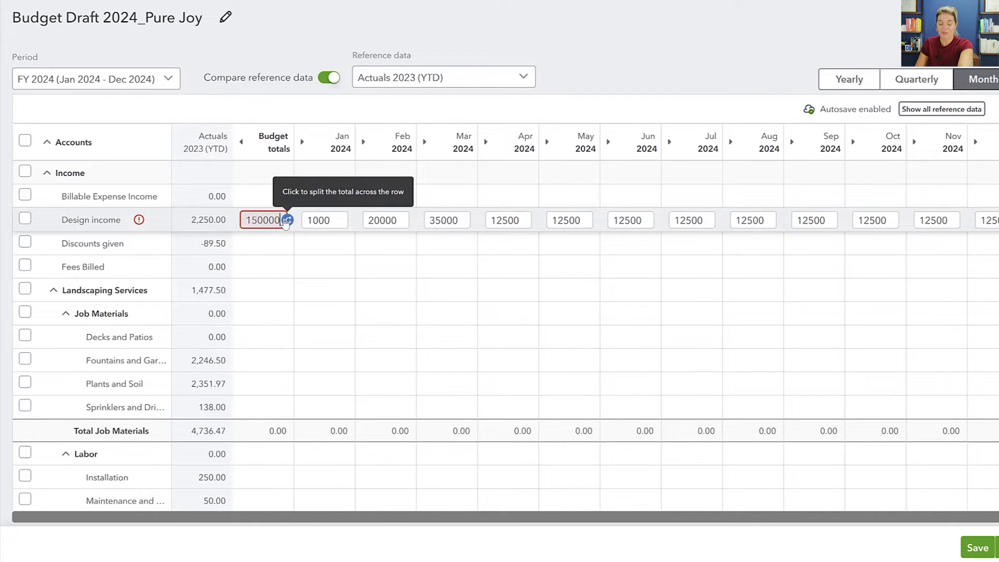
pyautogui.click(319, 219)
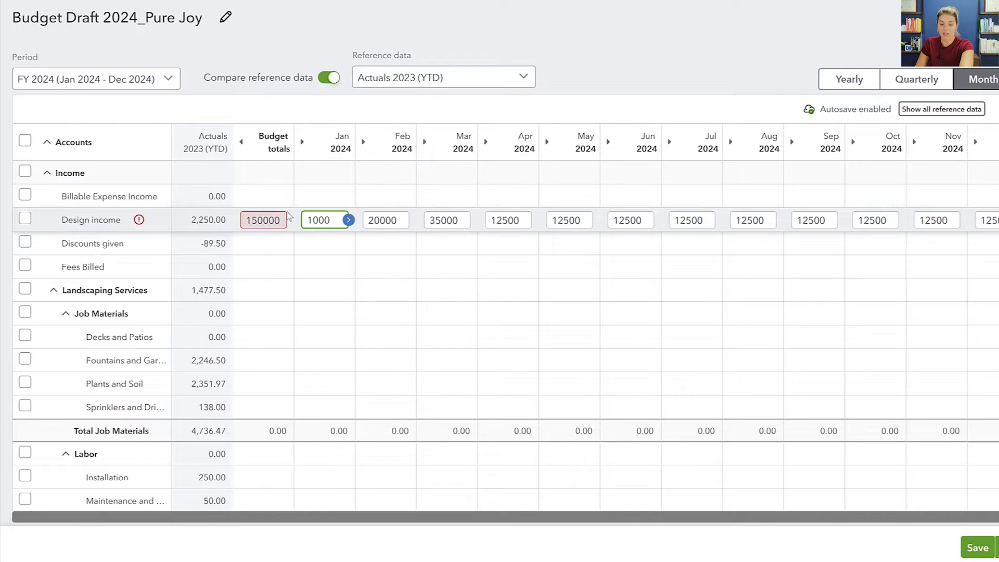
pyautogui.moveTo(268, 224)
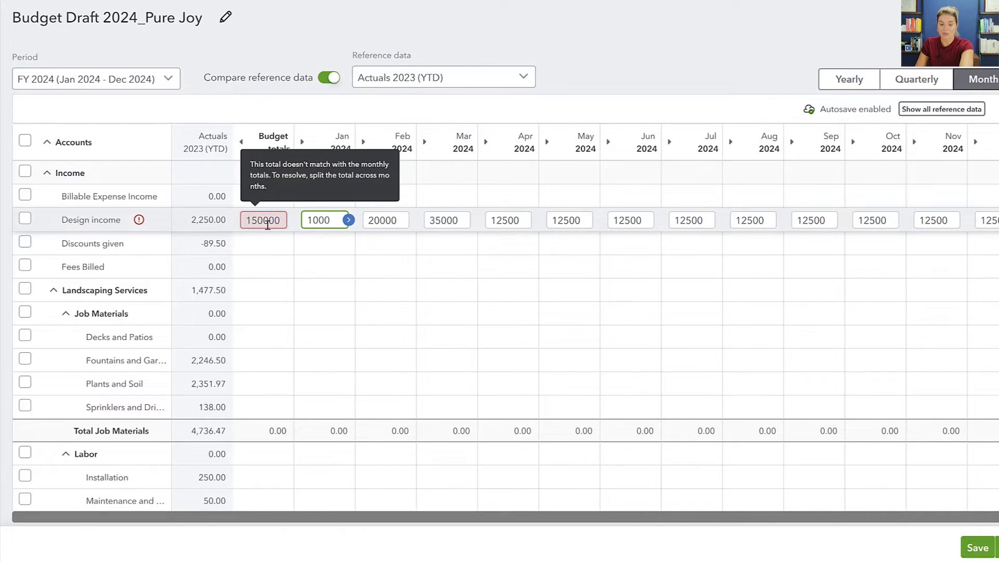
pyautogui.click(268, 223)
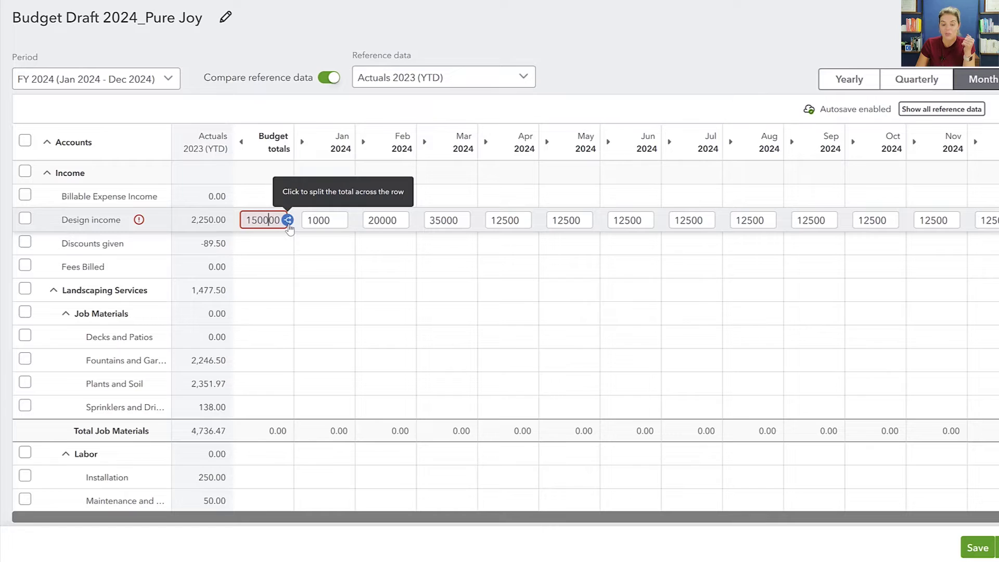
pyautogui.click(288, 221)
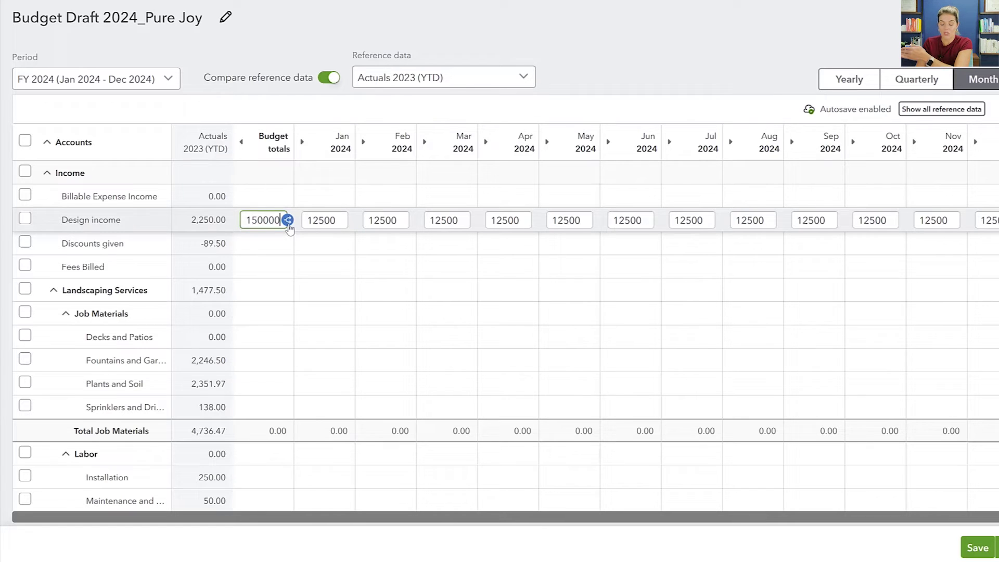
pyautogui.click(263, 270)
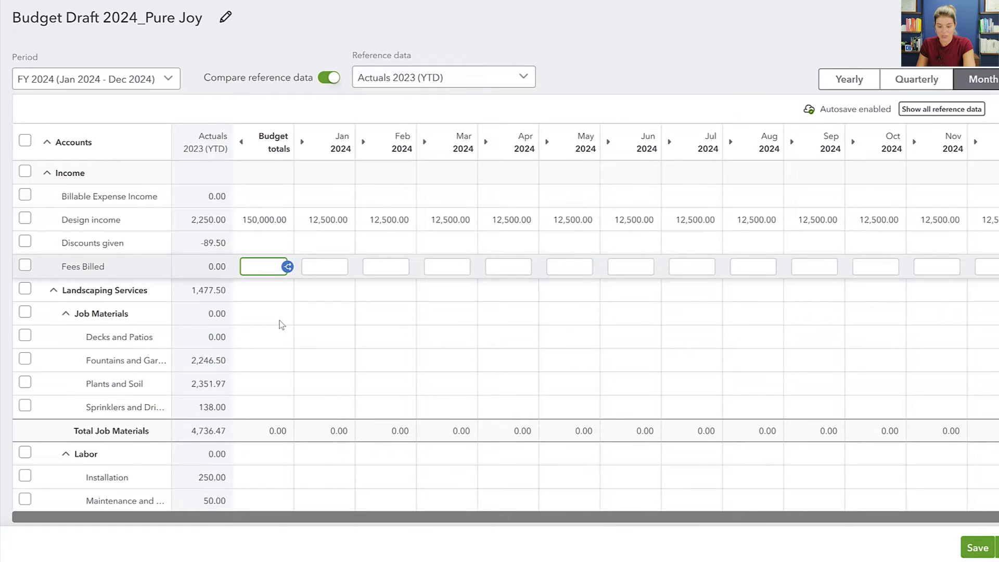
# Step: Copy the January–December income projections from the Excel budget file
pyautogui.hotkey('alt', 'Tab')
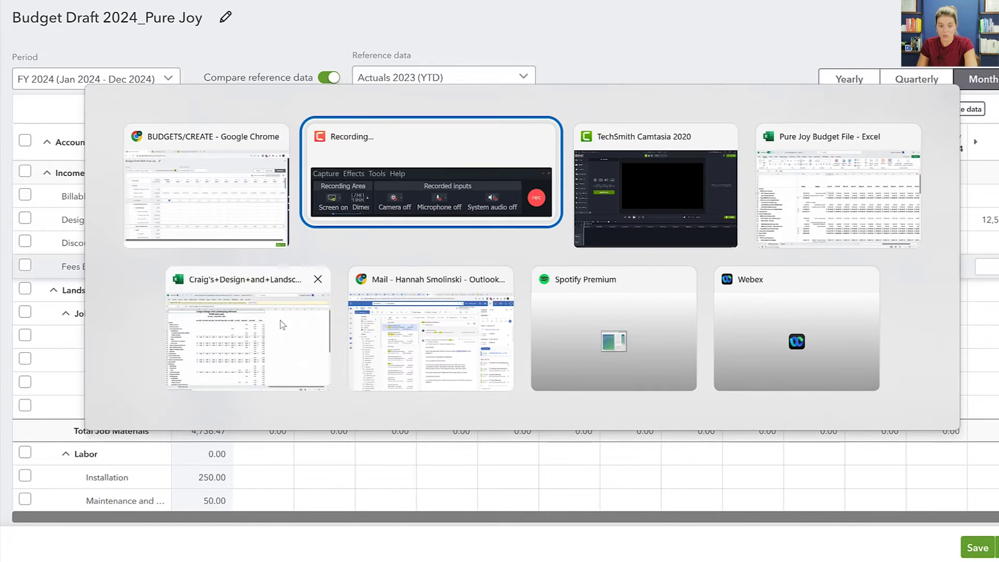
pyautogui.hotkey('alt', 'Tab')
pyautogui.hotkey('alt', 'Tab')
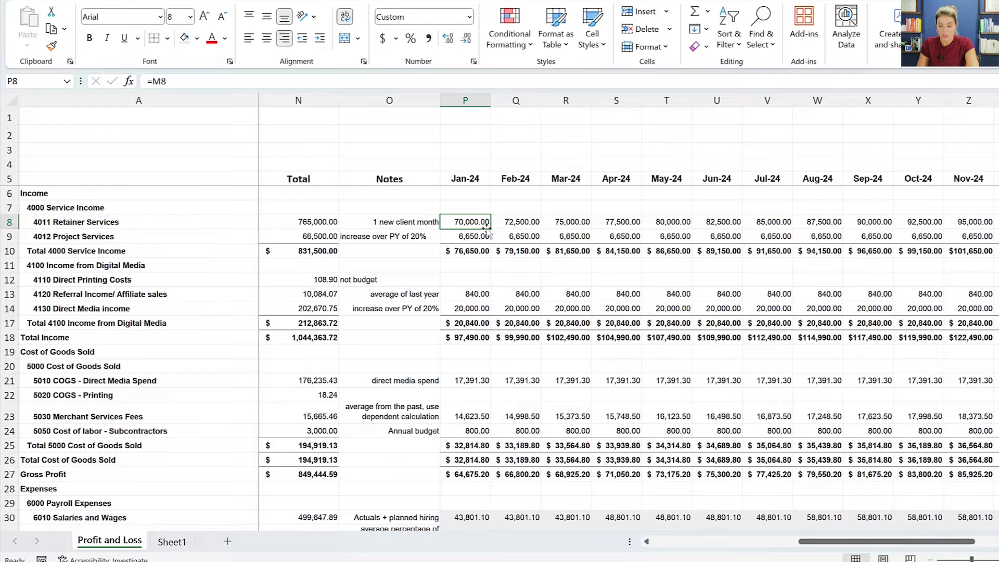
pyautogui.moveTo(480, 222); pyautogui.dragTo(820, 217)
pyautogui.hotkey('ctrl', 'c')
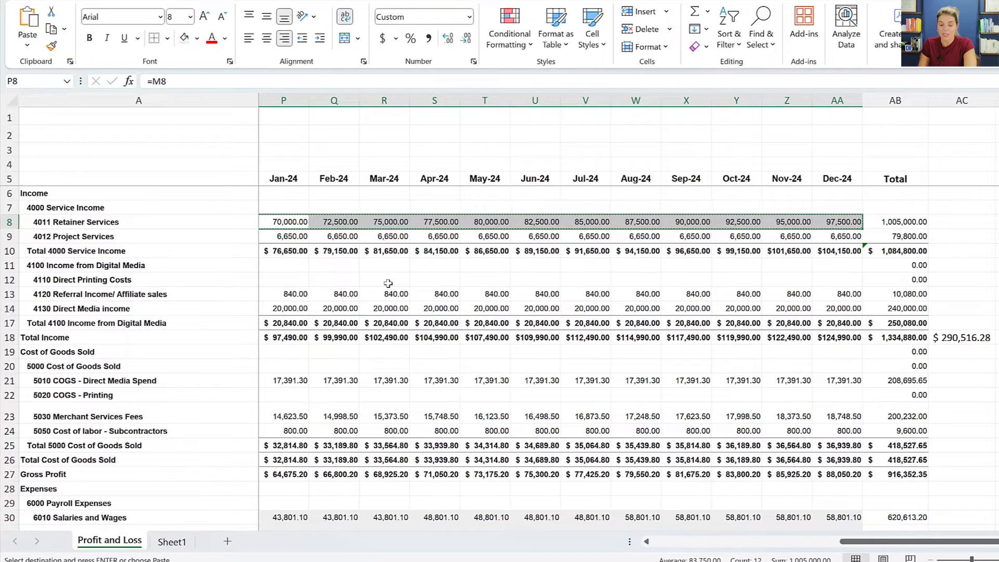
# Step: Paste the projections into QuickBooks' Design income row starting at January 2024
pyautogui.hotkey('alt', 'Tab')
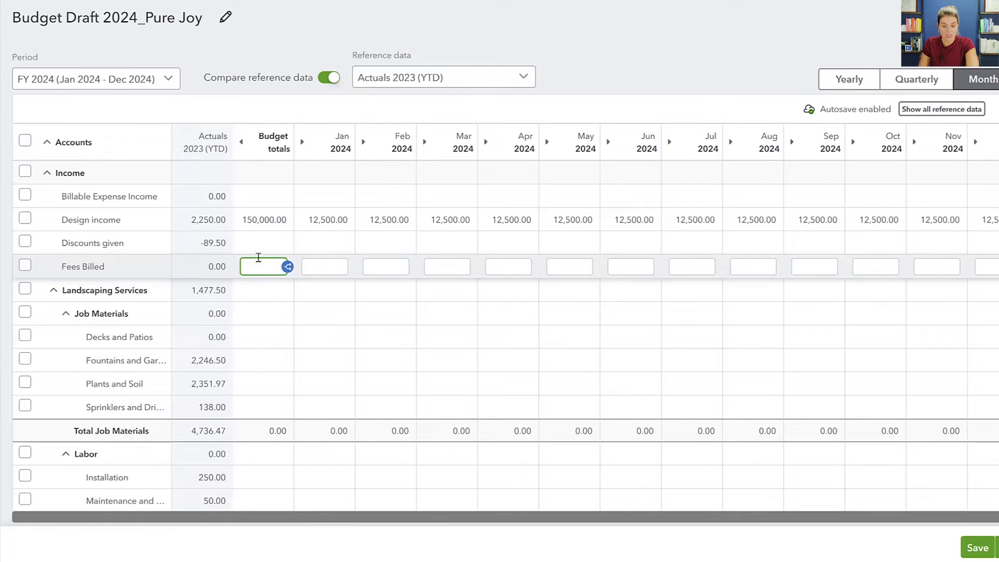
pyautogui.click(261, 221)
pyautogui.click(323, 222)
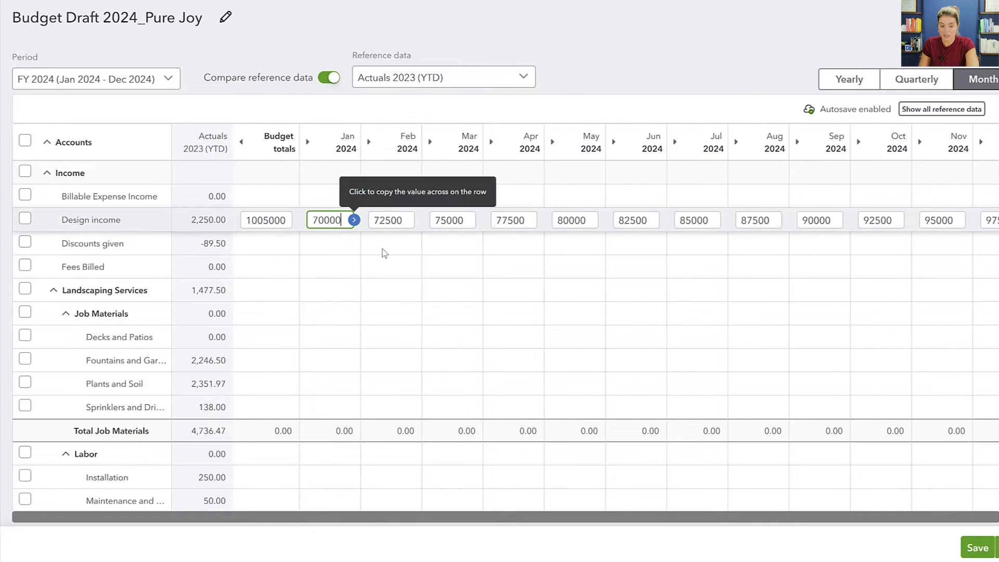
pyautogui.click(420, 245)
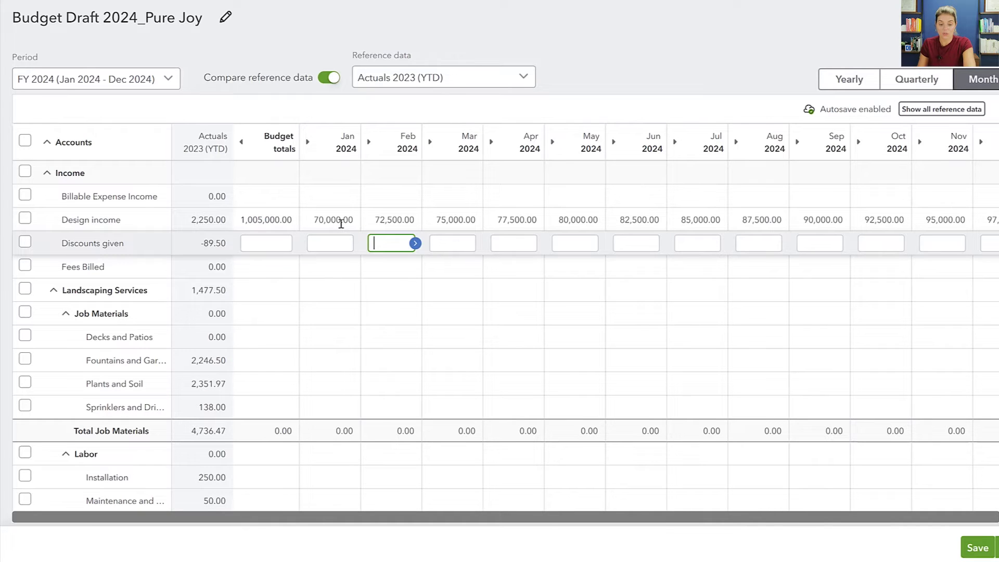
# Step: Compare the Excel row's annual total with the Design income budget total
pyautogui.hotkey('alt', 'Tab')
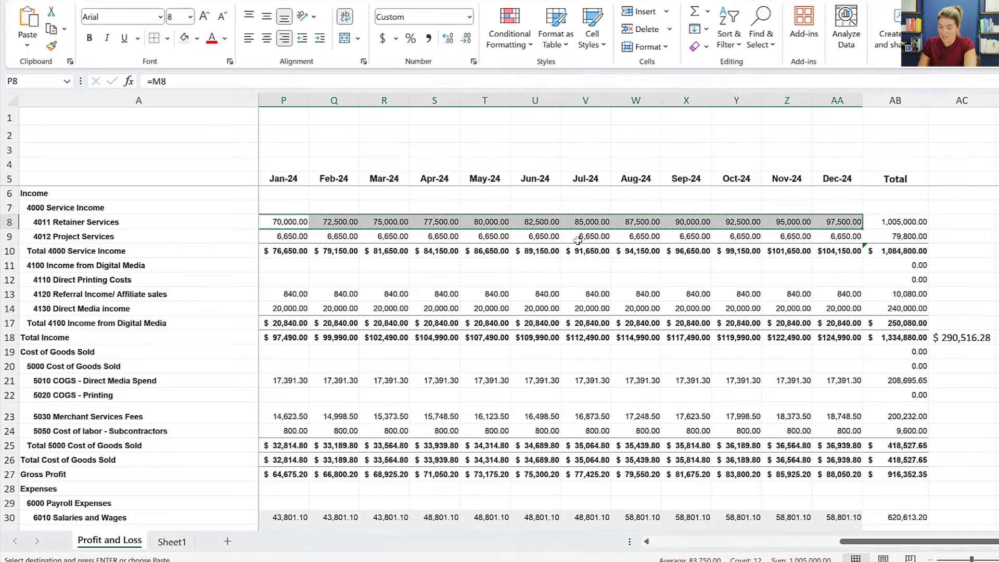
pyautogui.click(891, 225)
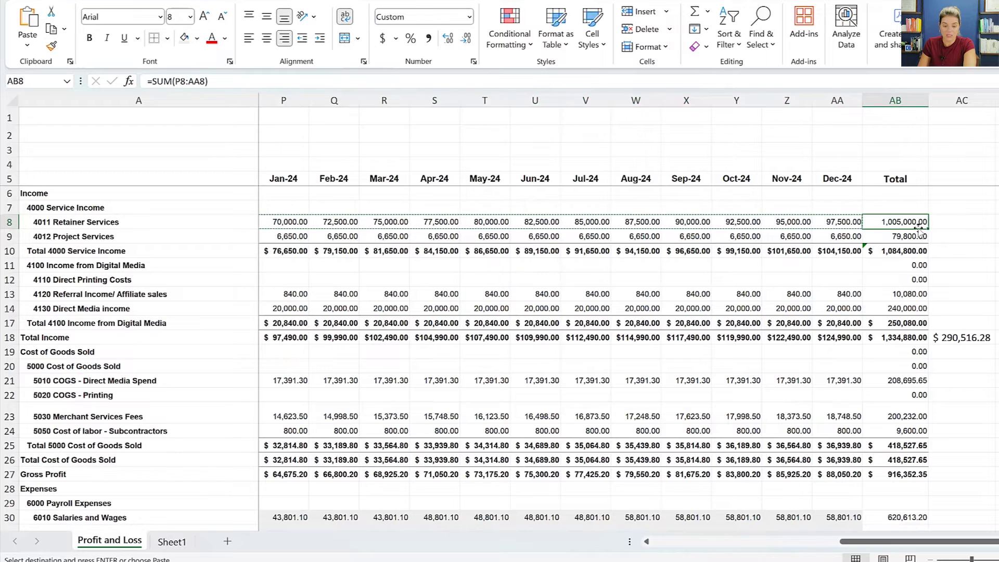
pyautogui.hotkey('alt', 'Tab')
pyautogui.click(266, 220)
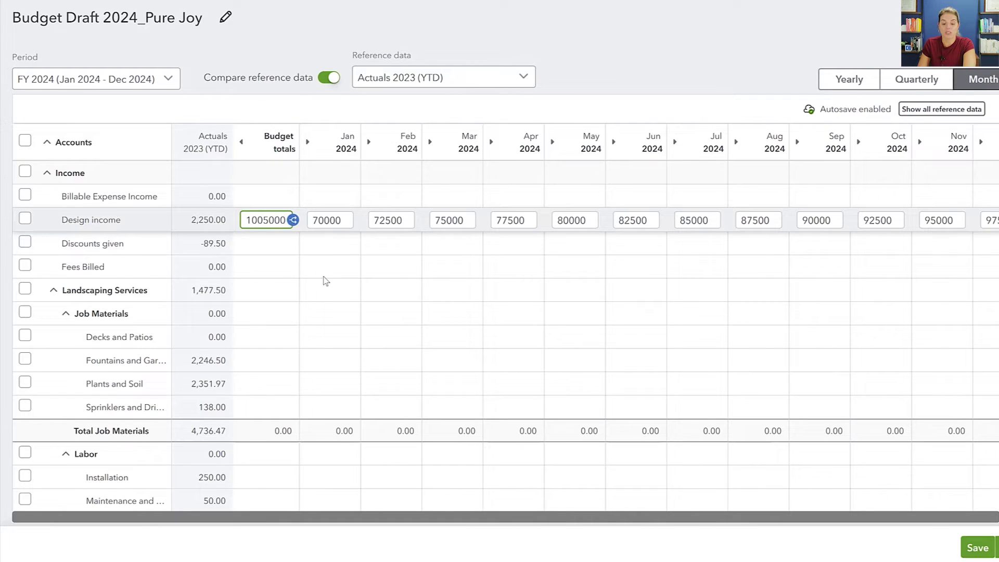
# Step: Clear the Design income row with Batch actions > Clear data, then reselect the row
pyautogui.click(338, 246)
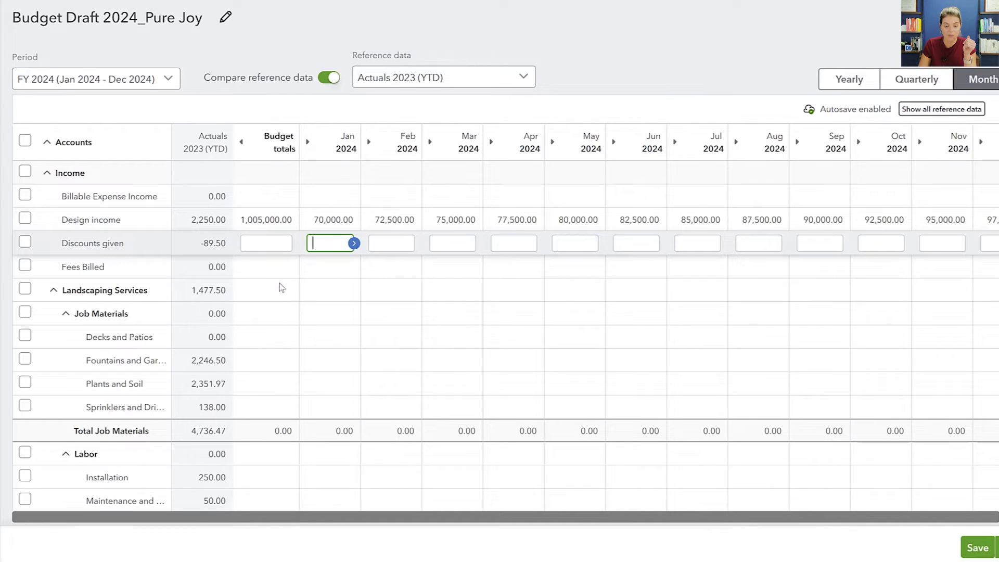
pyautogui.scroll(-2, 281, 288)
pyautogui.scroll(2, 279, 286)
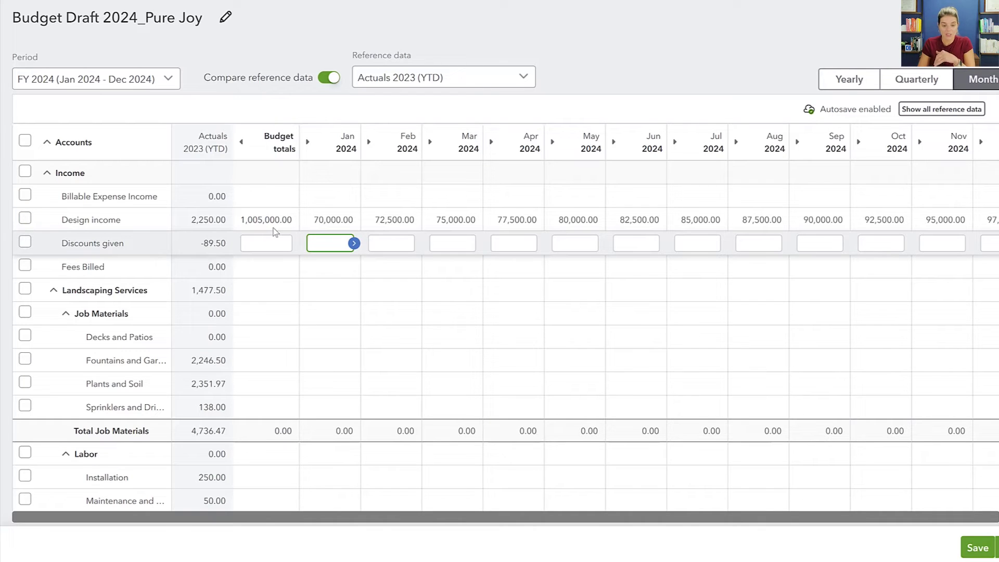
pyautogui.click(24, 218)
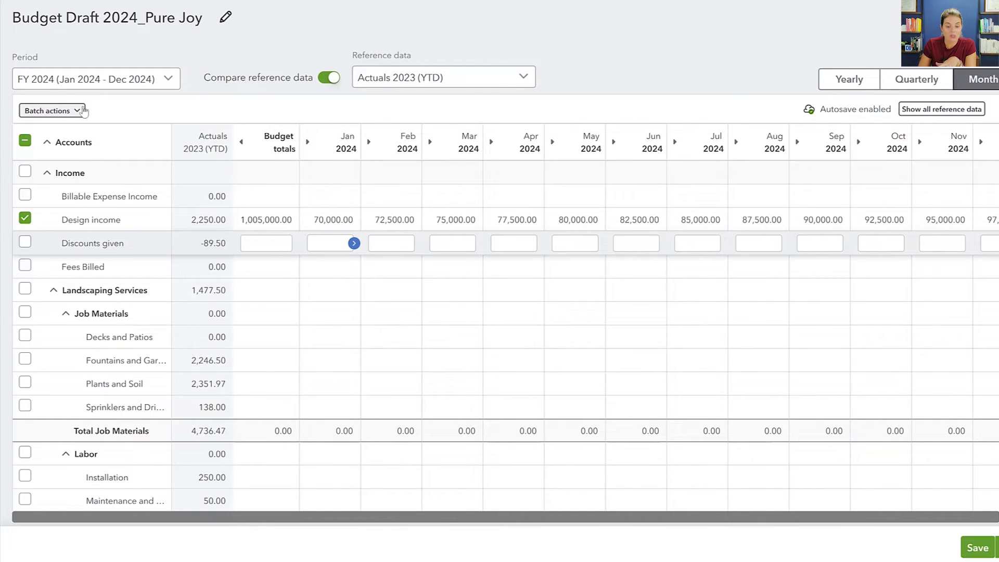
pyautogui.click(82, 111)
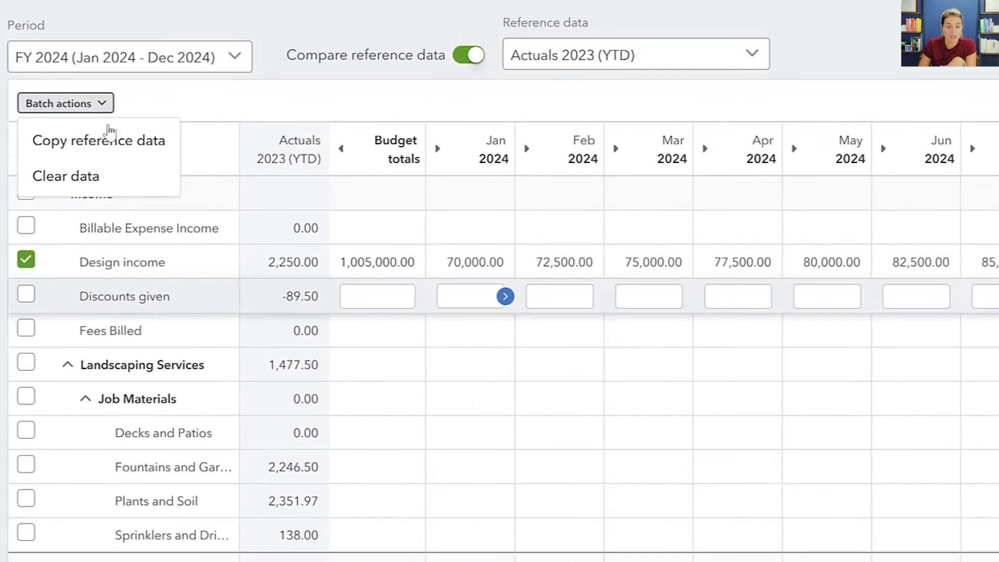
pyautogui.click(102, 180)
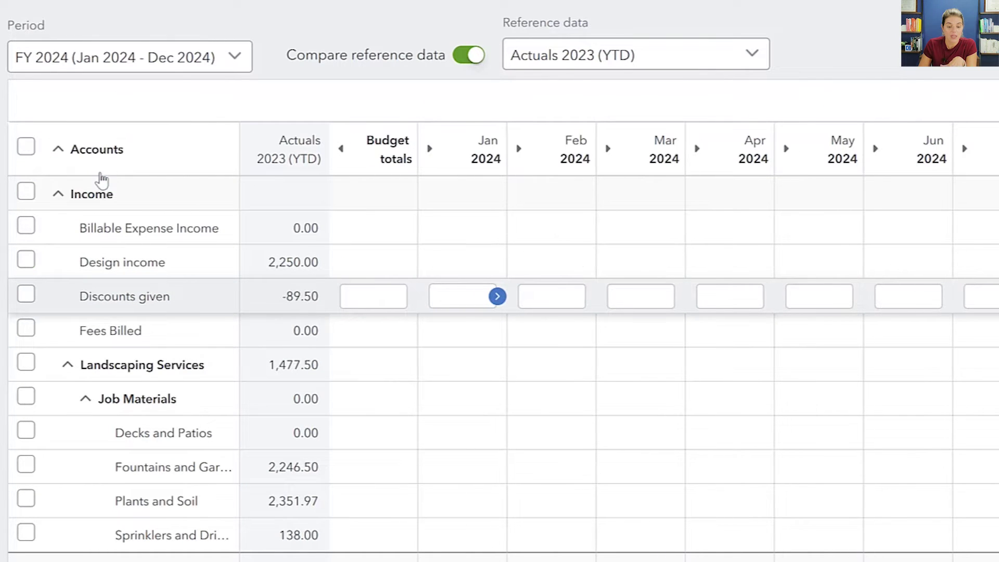
pyautogui.click(26, 259)
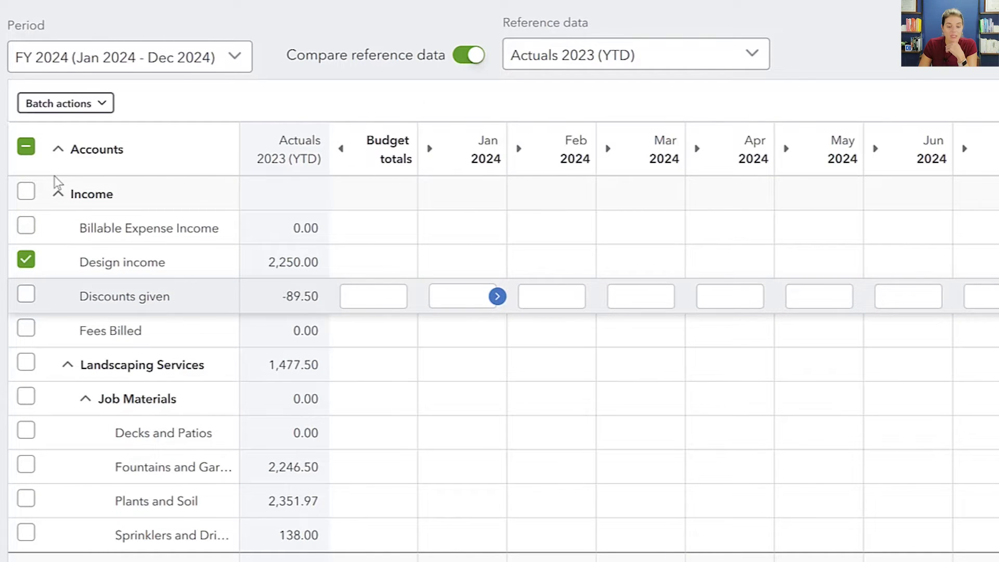
pyautogui.click(100, 110)
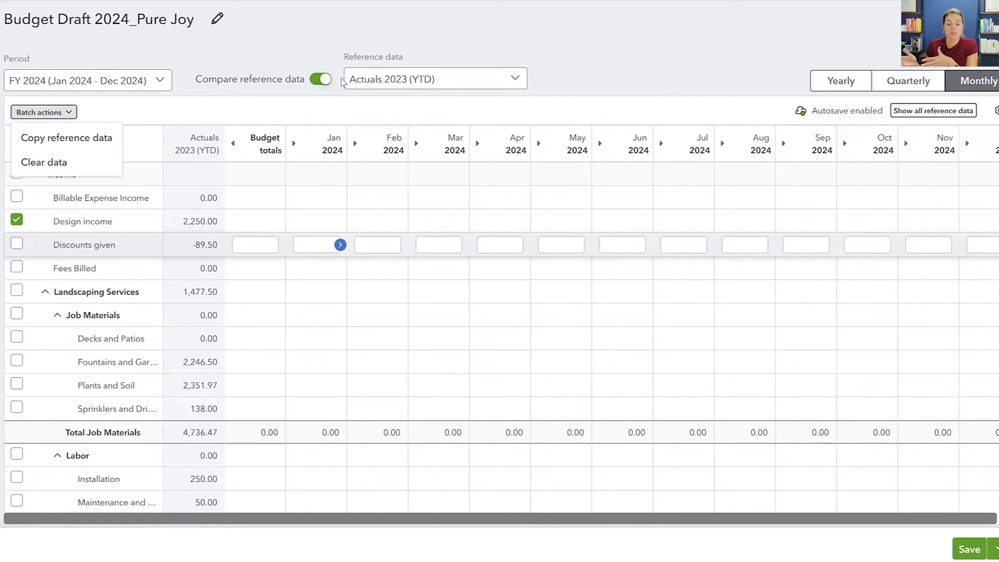
pyautogui.click(378, 79)
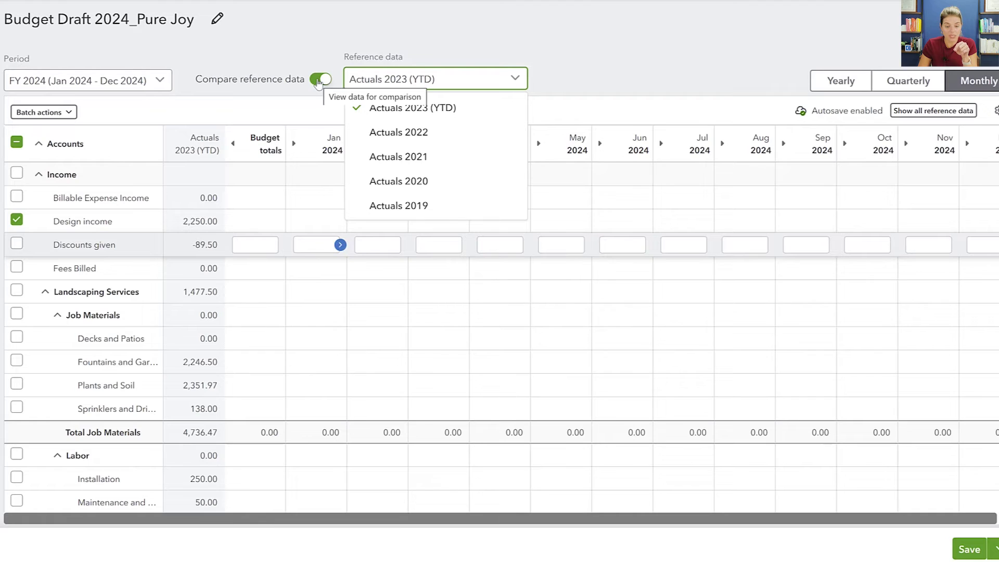
# Step: Copy reference data into Design income, giving 975.00 in August and 1,275.00 in September
pyautogui.click(293, 60)
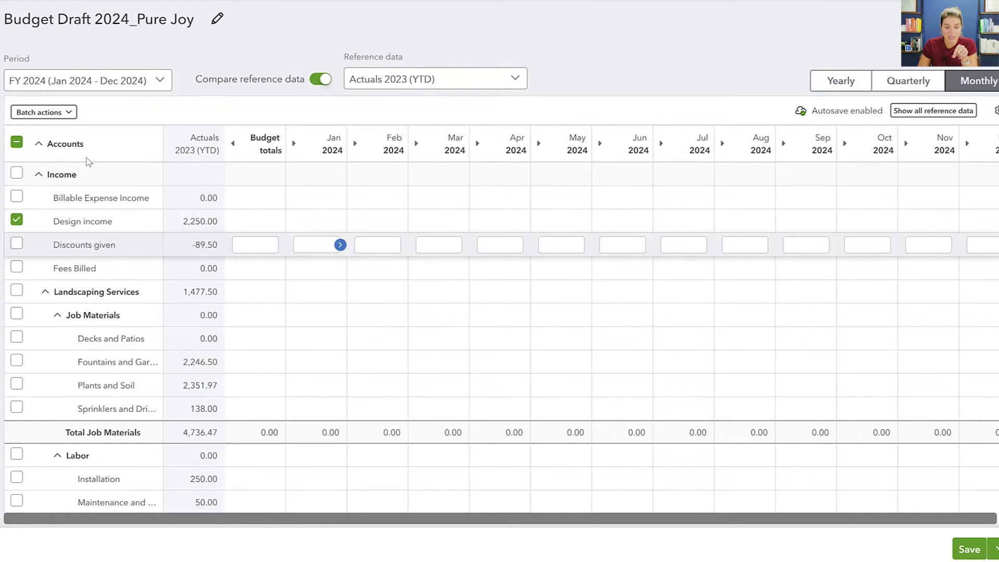
pyautogui.click(61, 112)
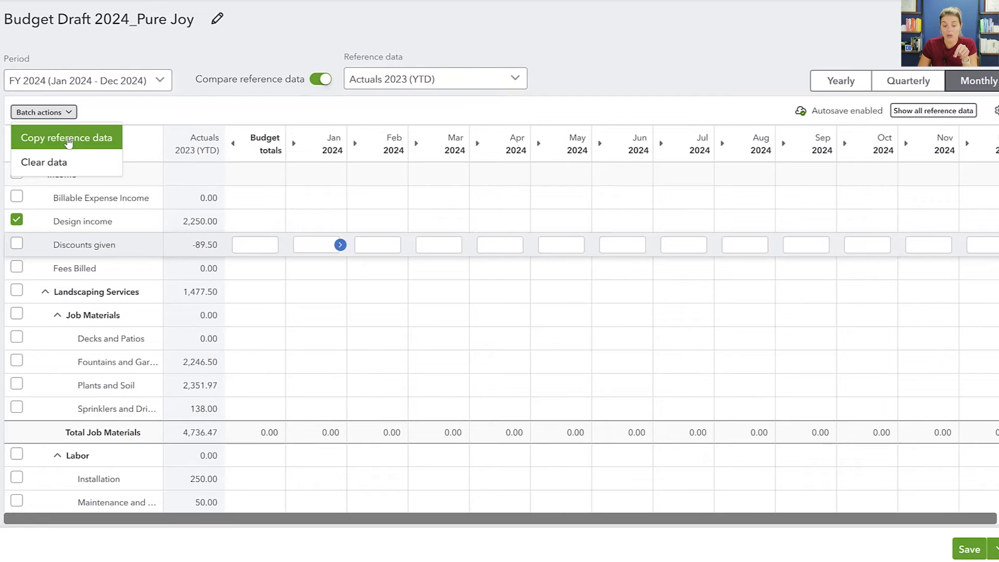
pyautogui.click(69, 141)
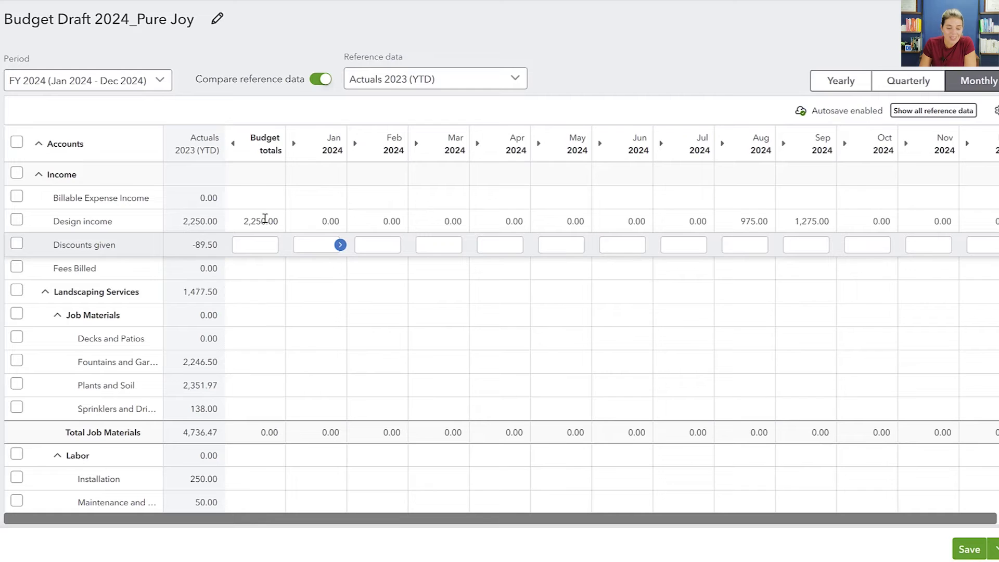
pyautogui.scroll(-3, 107, 354)
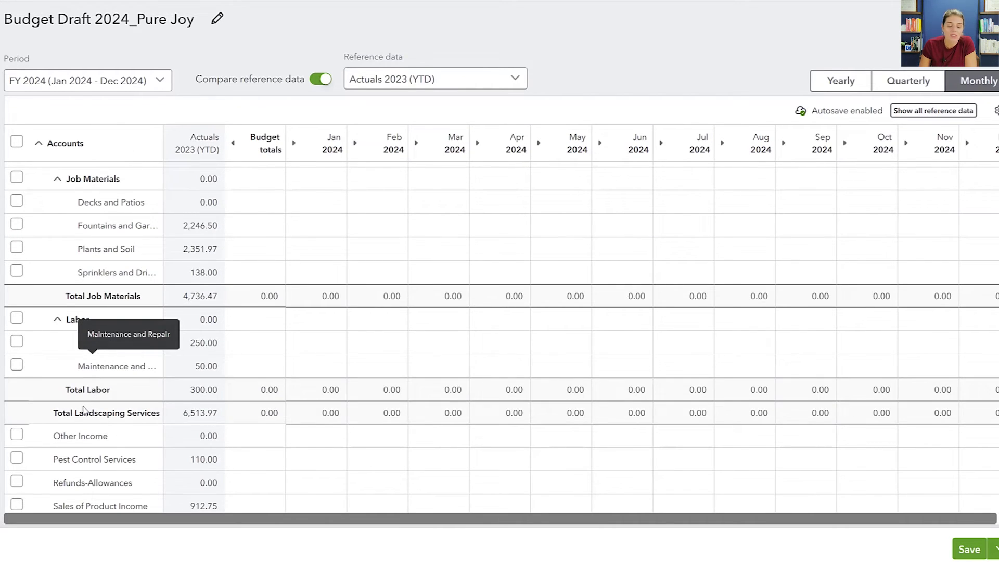
pyautogui.scroll(-3, 84, 410)
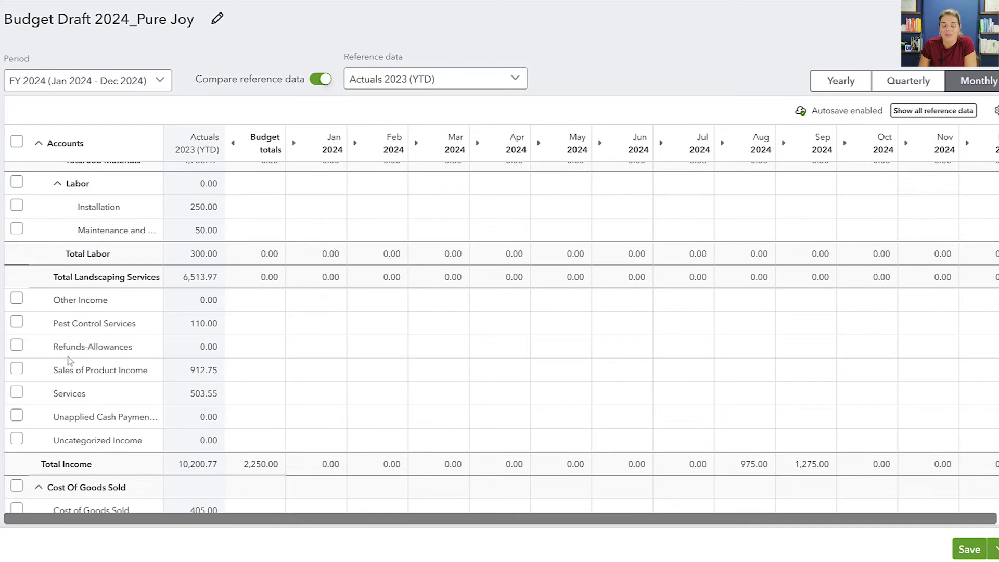
pyautogui.scroll(-5, 70, 364)
pyautogui.scroll(-3, 69, 352)
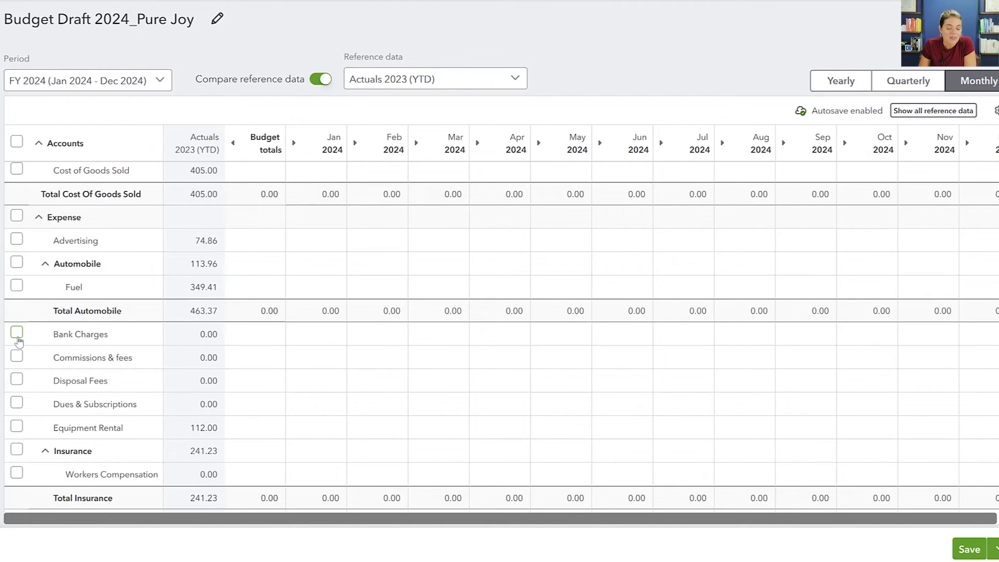
pyautogui.scroll(-5, 18, 339)
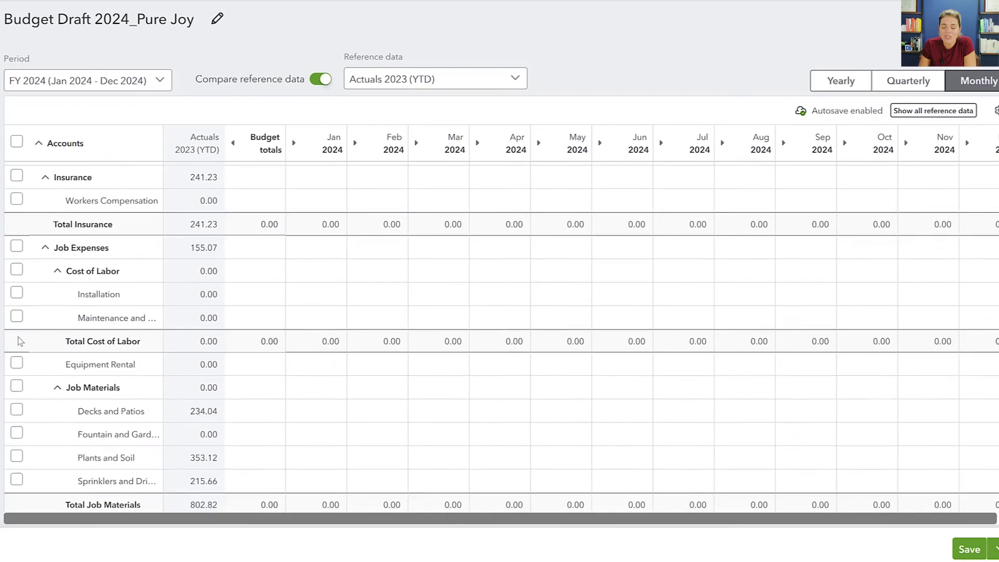
pyautogui.scroll(-4, 20, 341)
pyautogui.scroll(12, 19, 342)
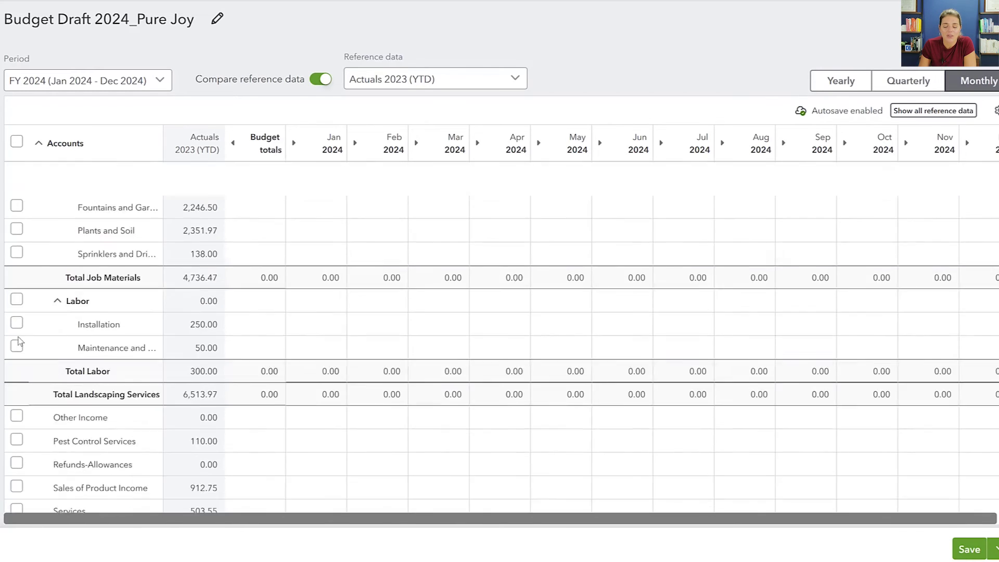
pyautogui.scroll(3, 18, 341)
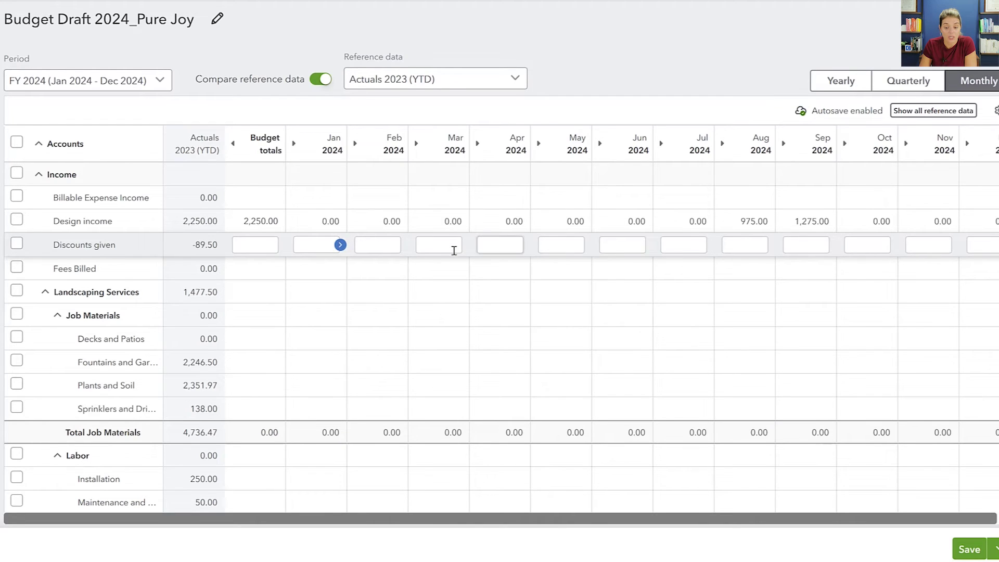
# Step: Insert Actuals 2023 columns beside each 2024 month using Show all reference data
pyautogui.click(364, 219)
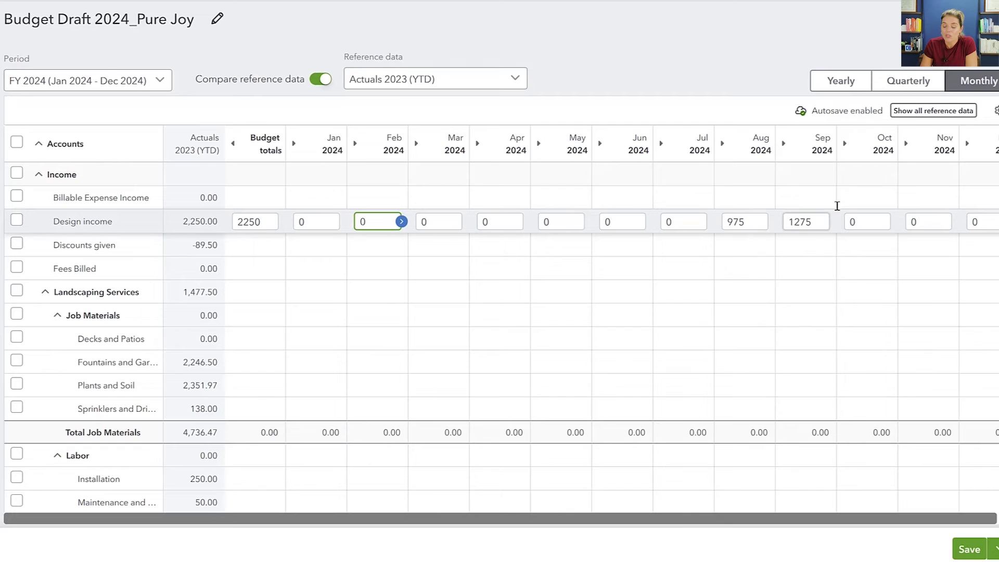
pyautogui.click(912, 111)
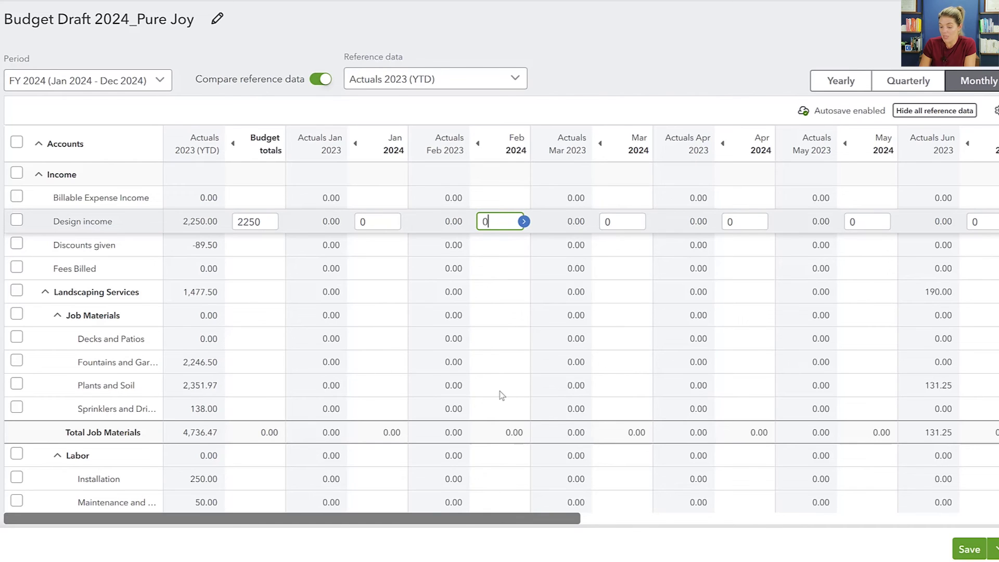
pyautogui.click(971, 550)
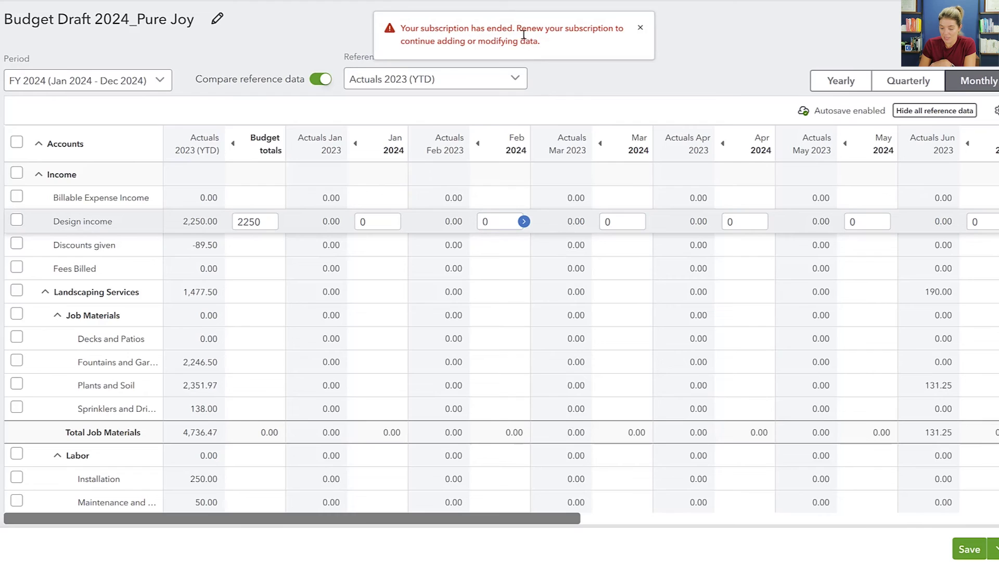
pyautogui.click(995, 548)
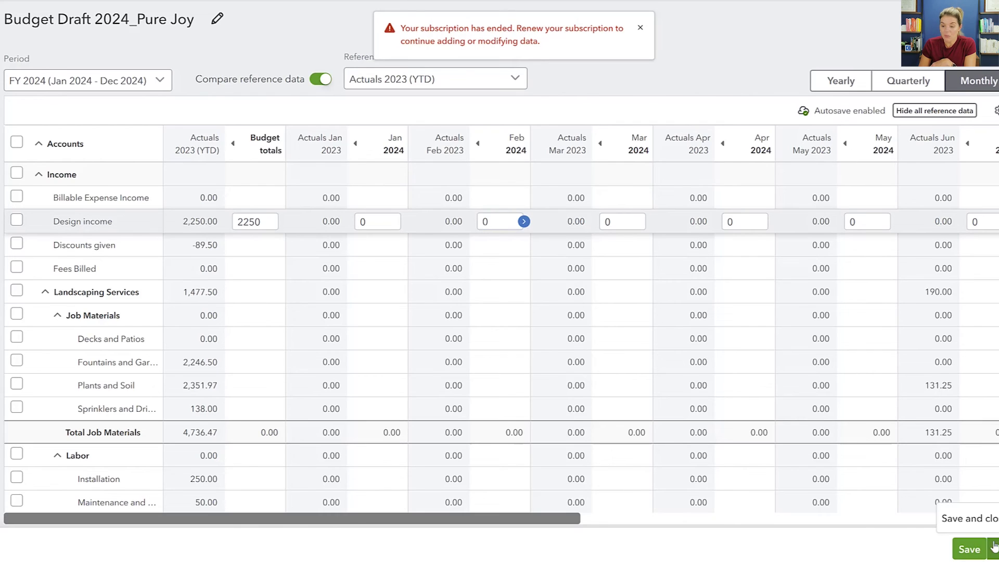
pyautogui.click(995, 548)
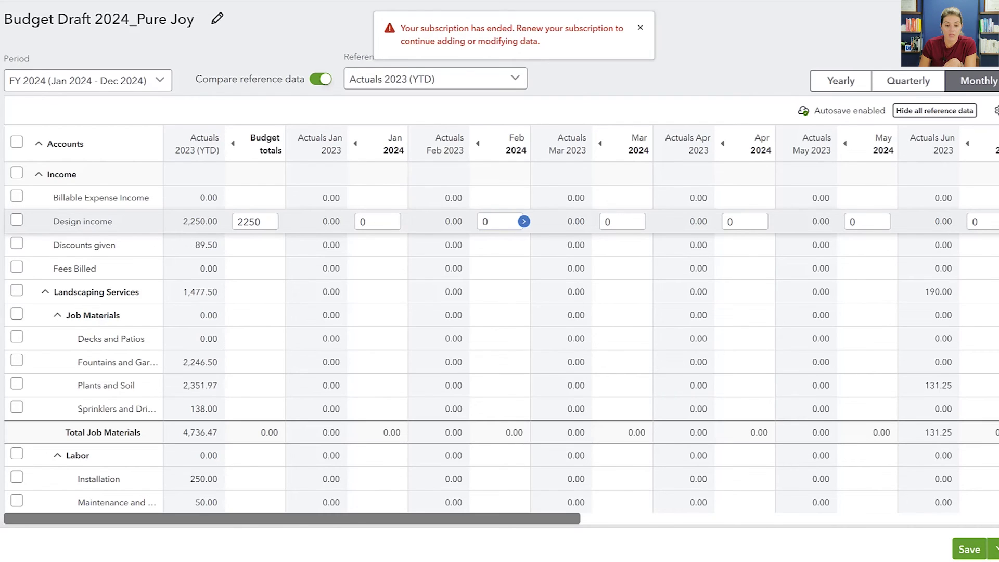